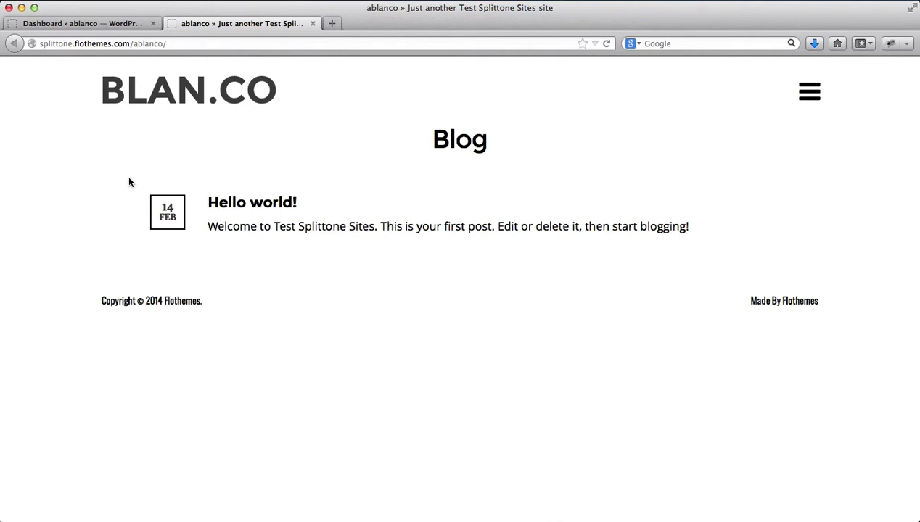
Switch from the blog front page to the 'Dashboard ‹ ablanco' admin tab
key("ctrl+shift+Tab")
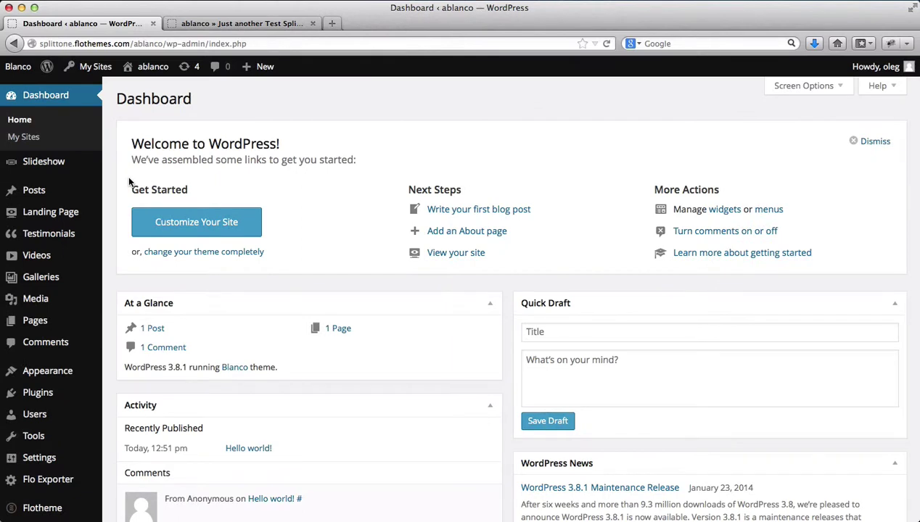
Start a new landing page and give it the title 'Landing Page 1'
mouse_move(69, 212)
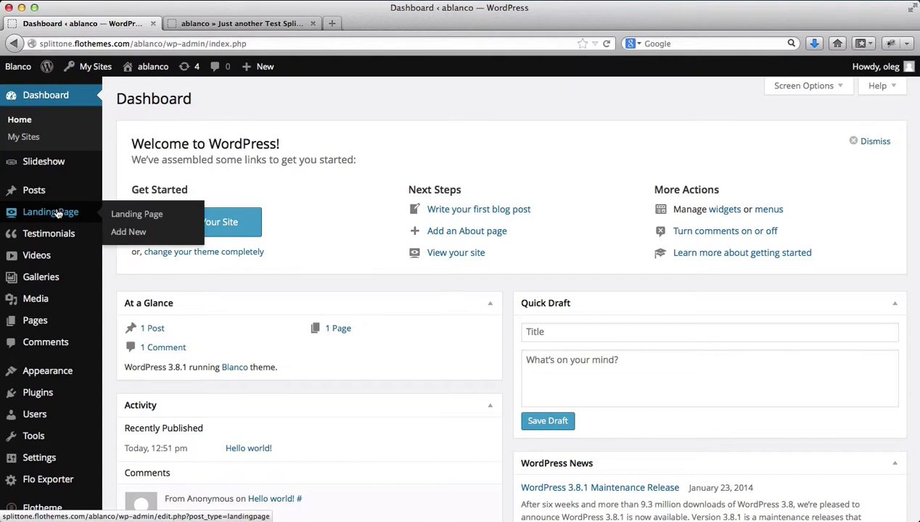
left_click(147, 222)
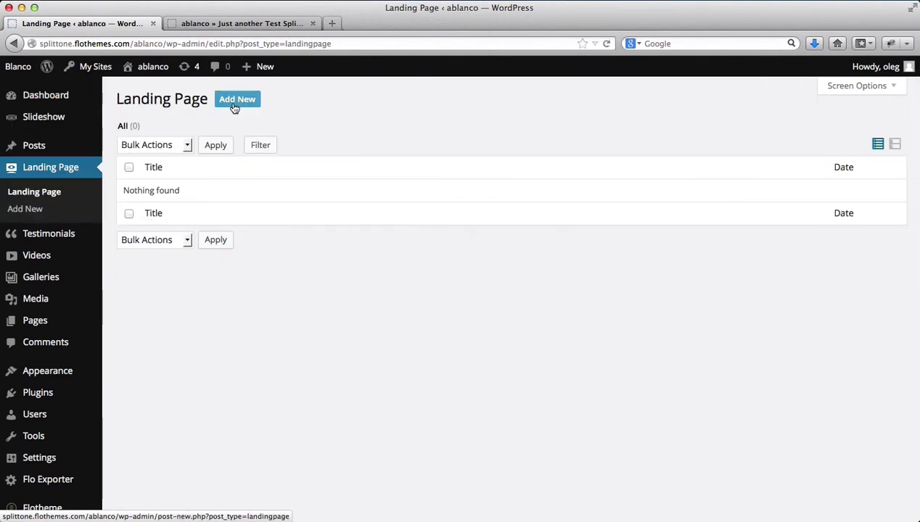
left_click(234, 107)
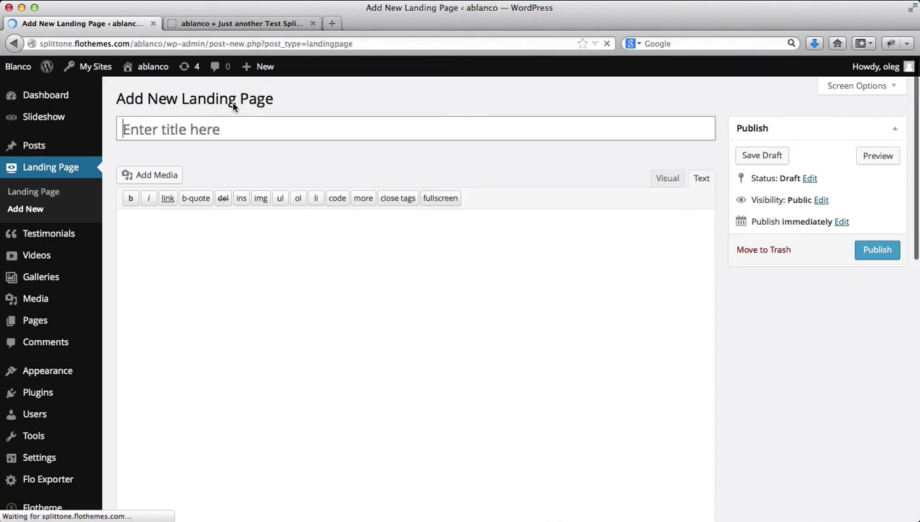
type("Landing")
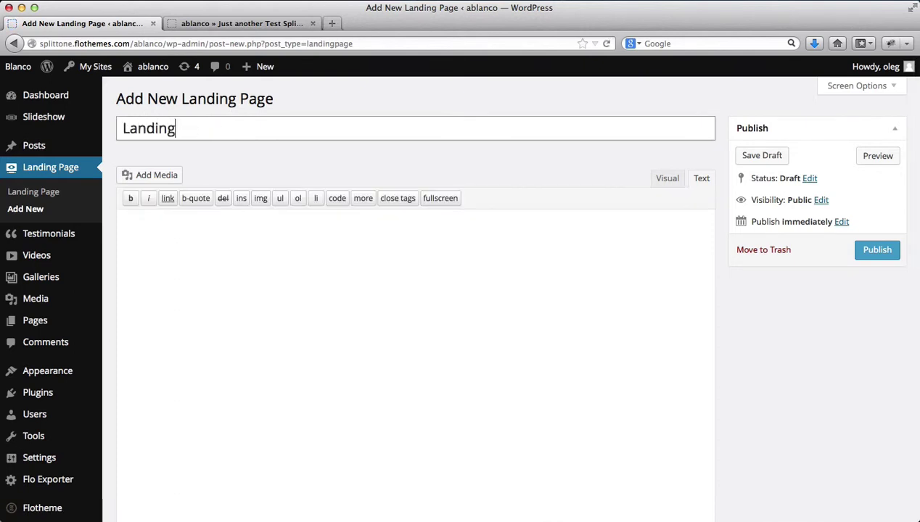
type(" Page 1")
left_click(832, 328)
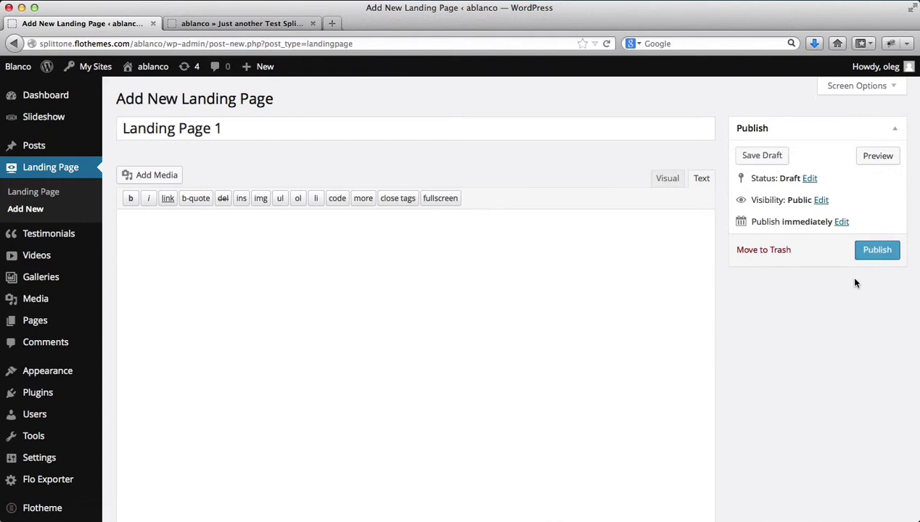
Publish Landing Page 1 and open Flotheme > Landing Page settings in a new tab
left_click(881, 251)
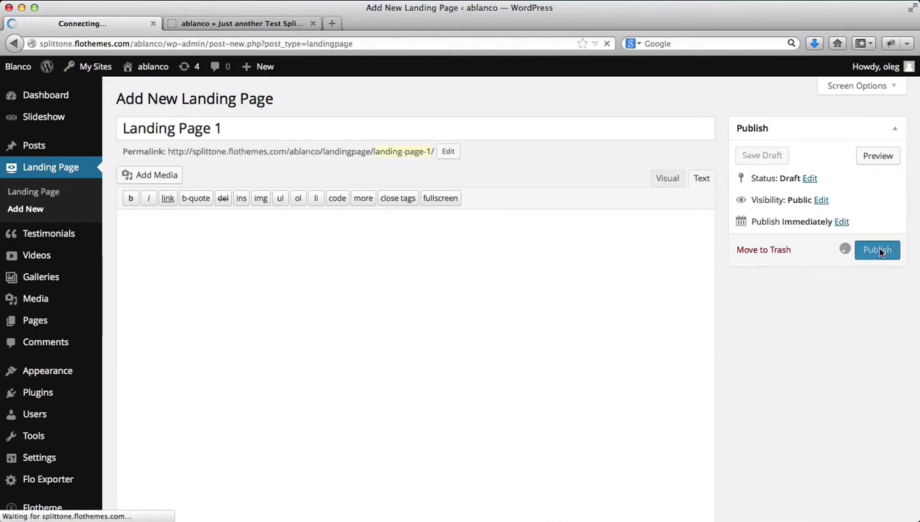
scroll(183, 386, "down", 1)
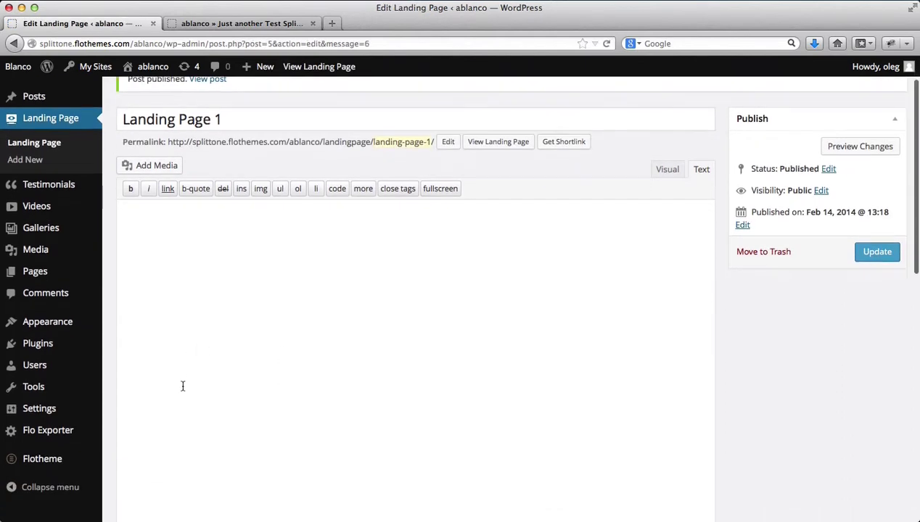
mouse_move(61, 457)
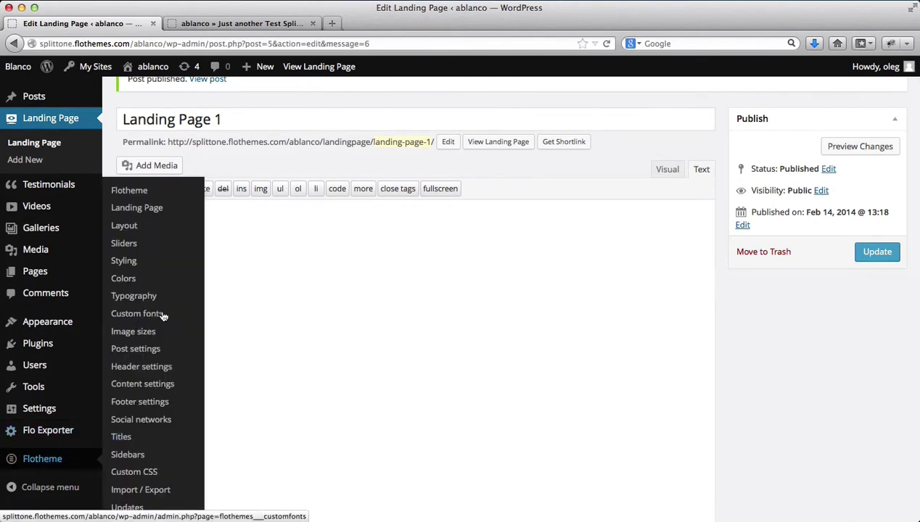
left_click(145, 209, "super")
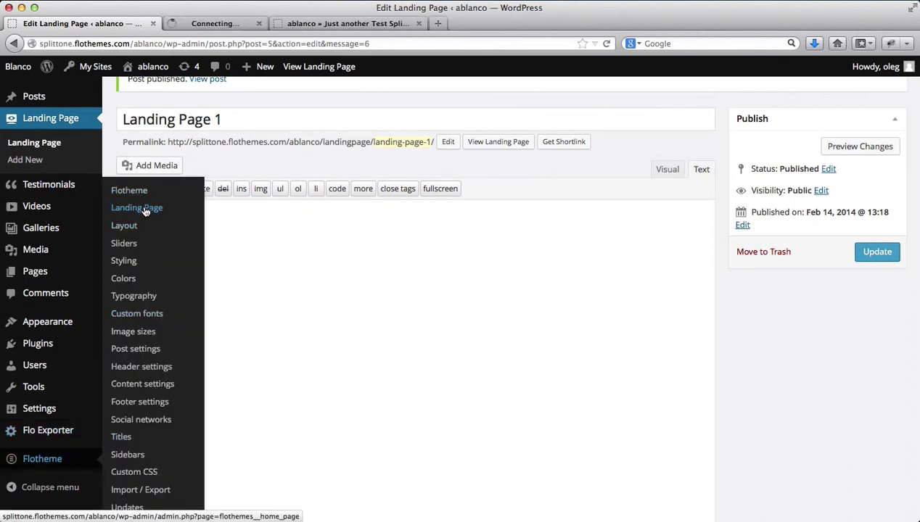
Check the site's front page, then return to the landing page settings tab
left_click(213, 21)
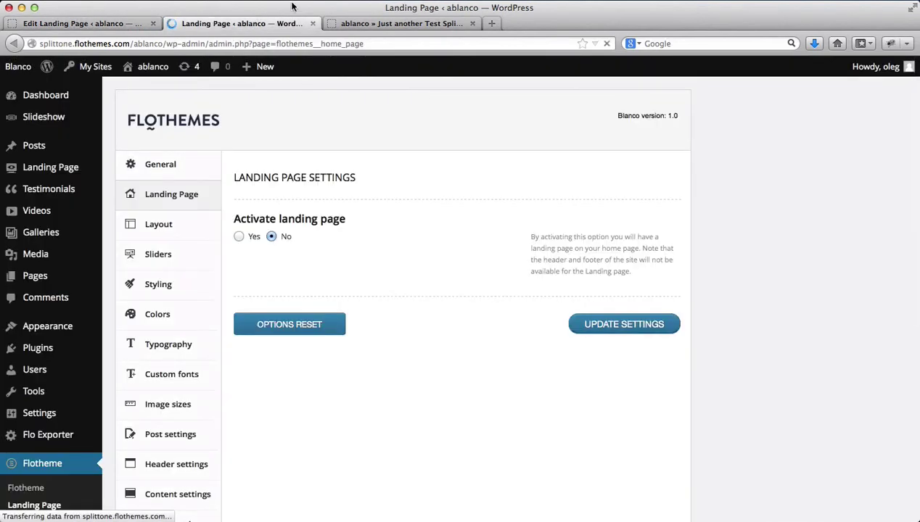
left_click(363, 24)
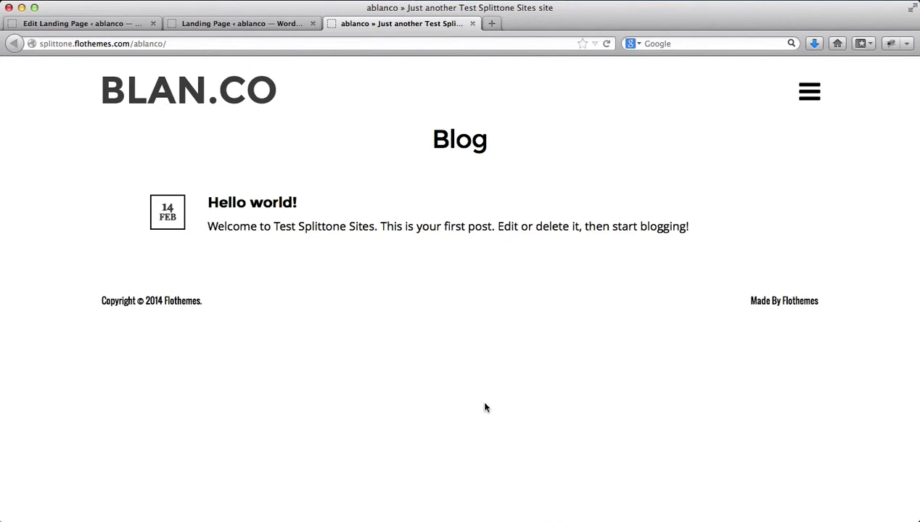
left_click(228, 24)
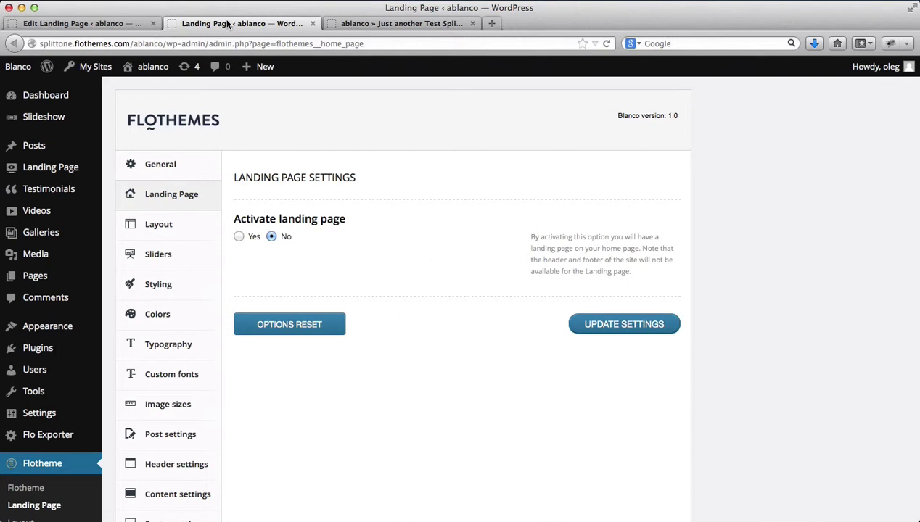
Set Activate landing page to Yes and select Landing Page 1 as the landing page
left_click(239, 237)
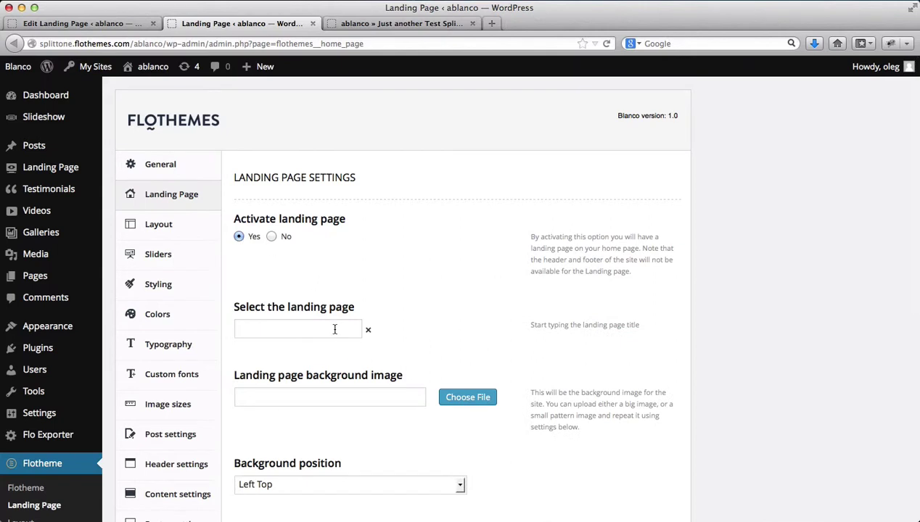
left_click(334, 330)
type("la")
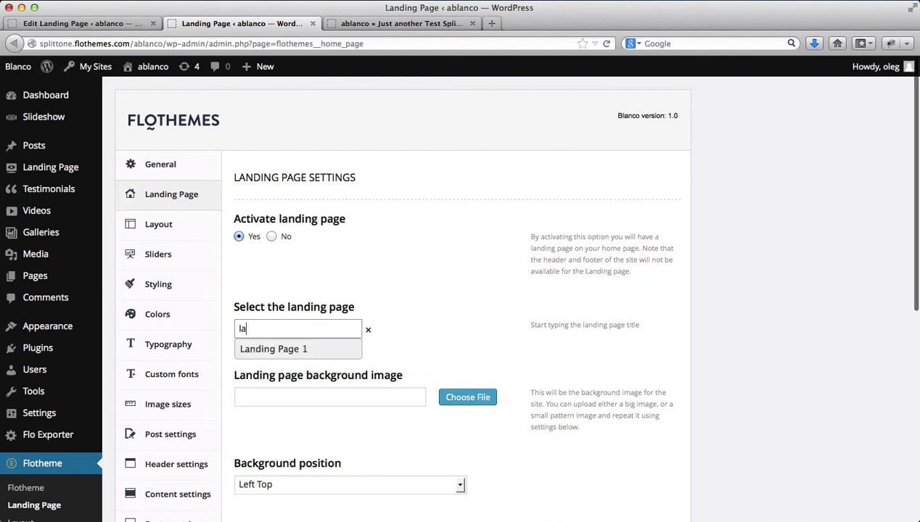
left_click(288, 358)
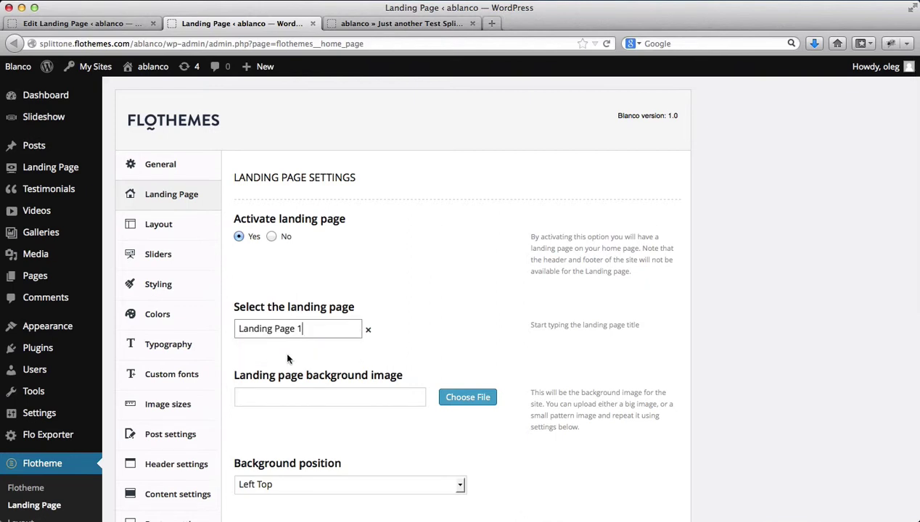
scroll(288, 359, "down", 3)
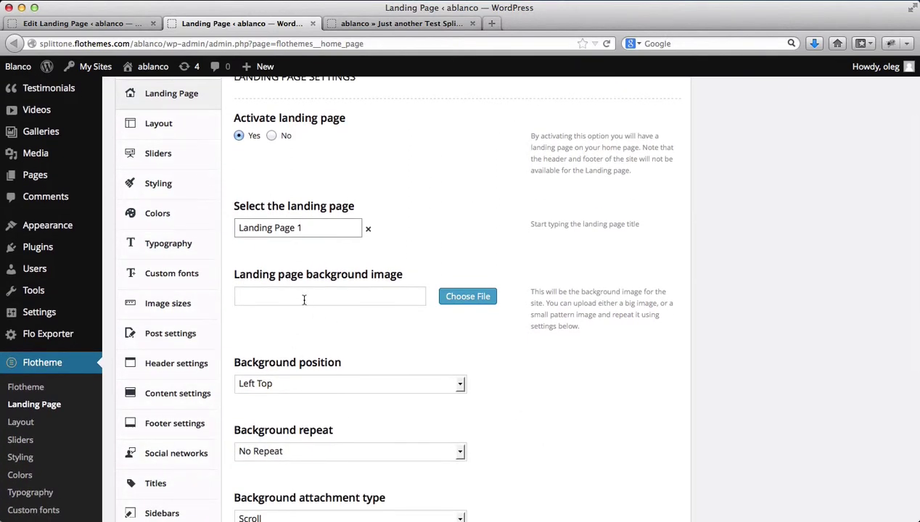
Upload Coming Soon U+W.png from Finder and use it as the landing page background
left_click(304, 299)
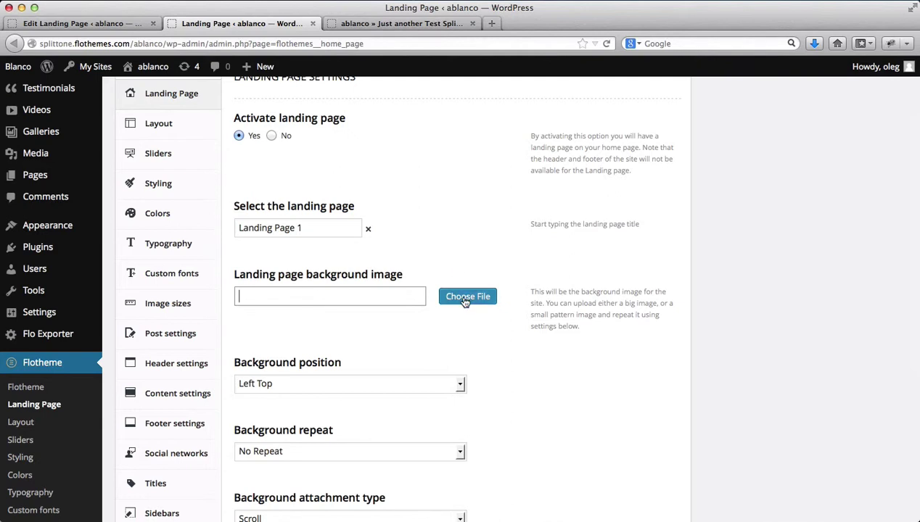
left_click(465, 299)
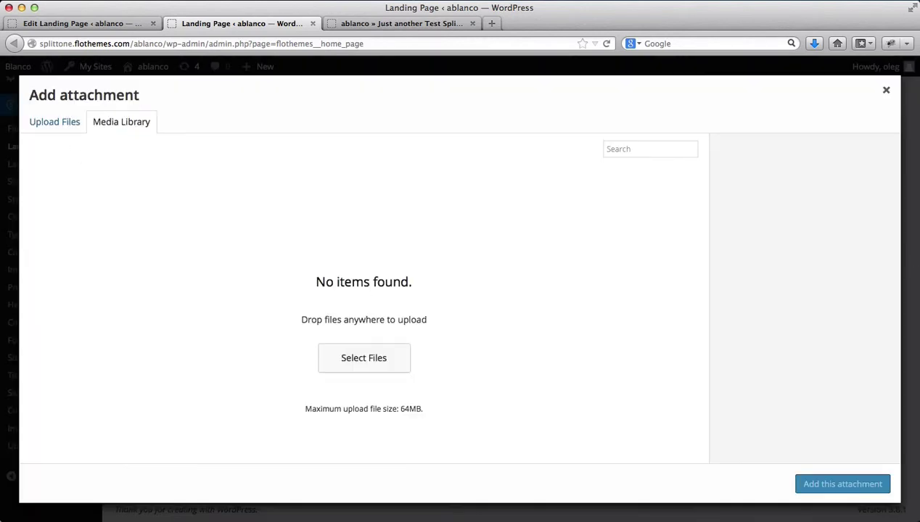
key("super+Tab")
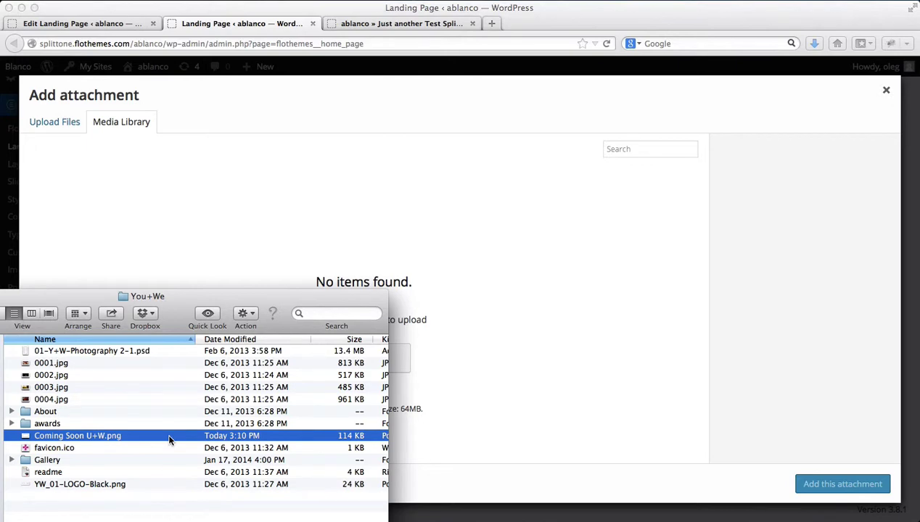
key("space")
key("space")
left_click_drag(170, 397, 216, 250)
left_click(217, 250)
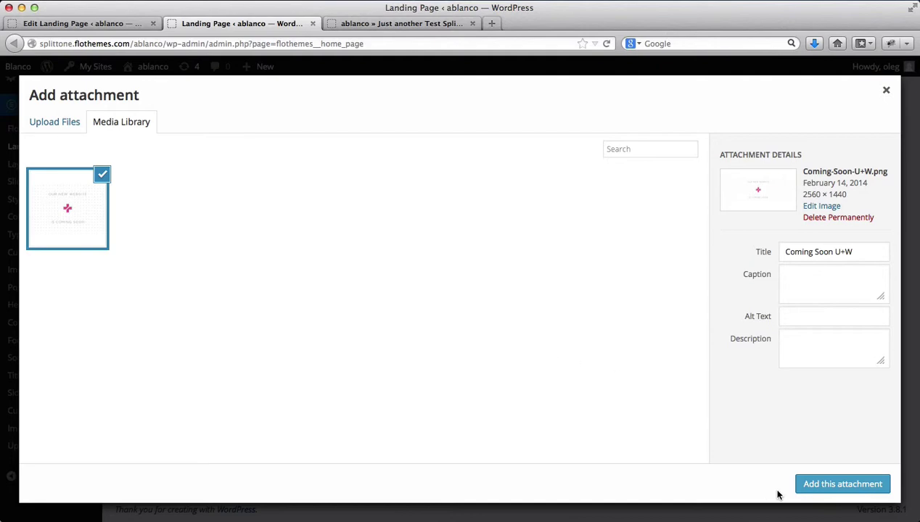
left_click(817, 493)
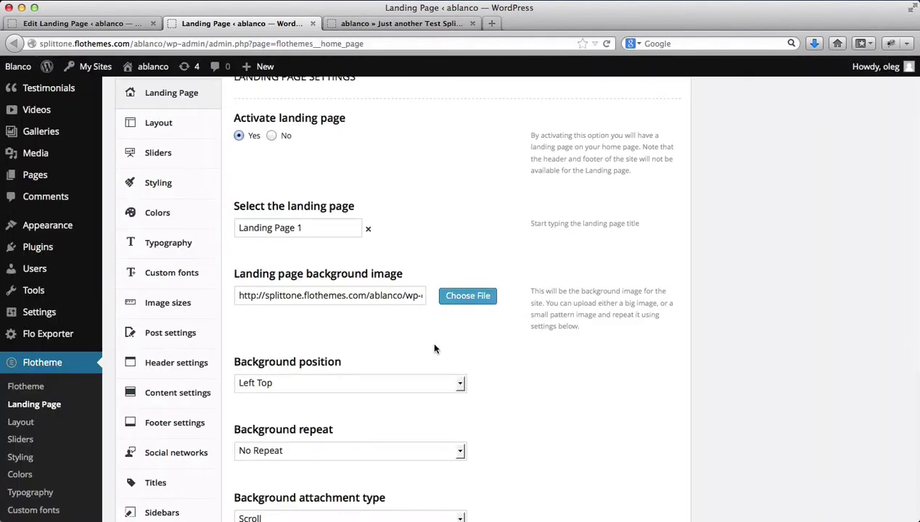
Set the background image position to Center center
scroll(608, 359, "down", 3)
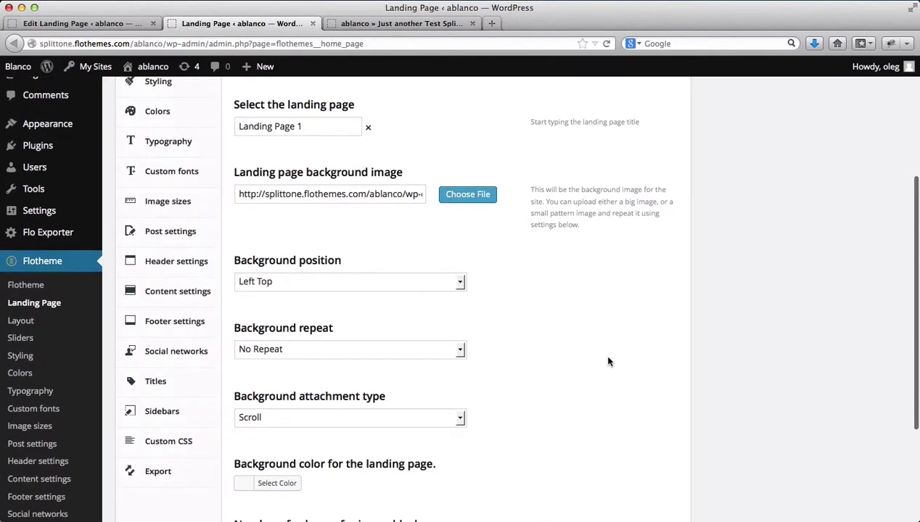
scroll(404, 262, "down", 1)
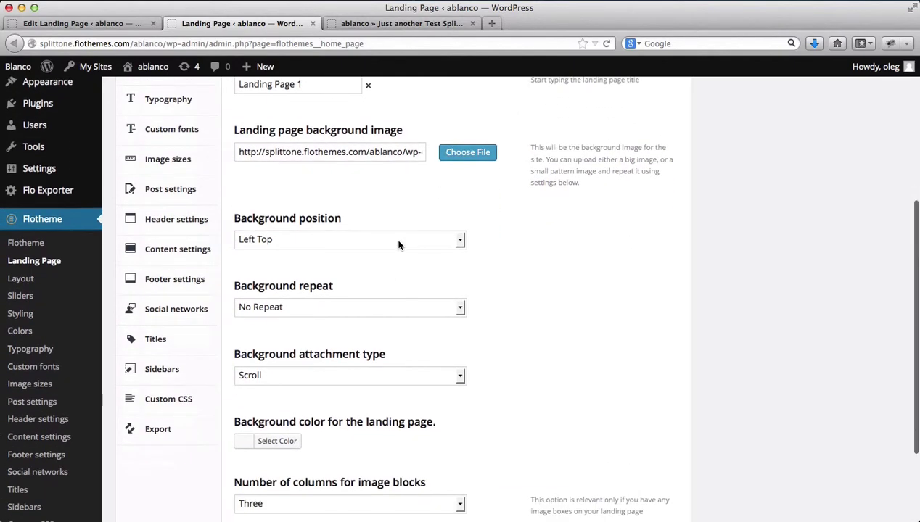
left_click(399, 243)
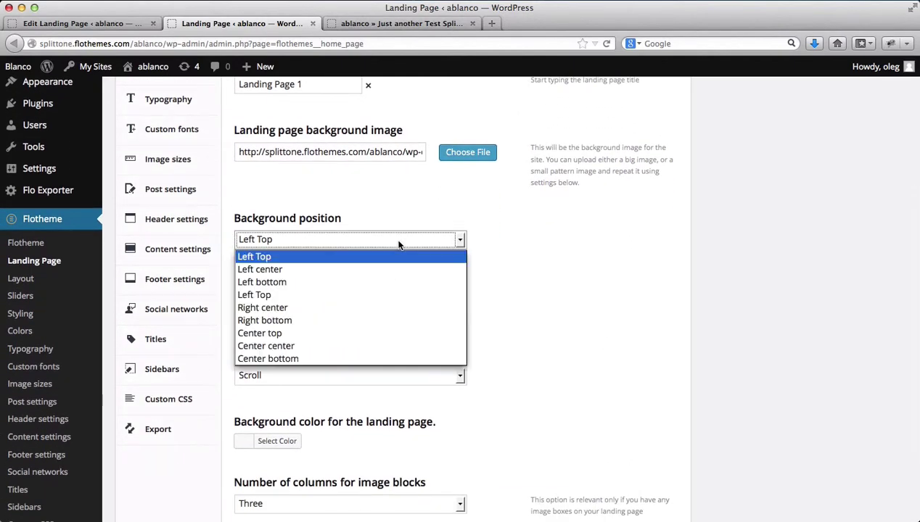
left_click(292, 348)
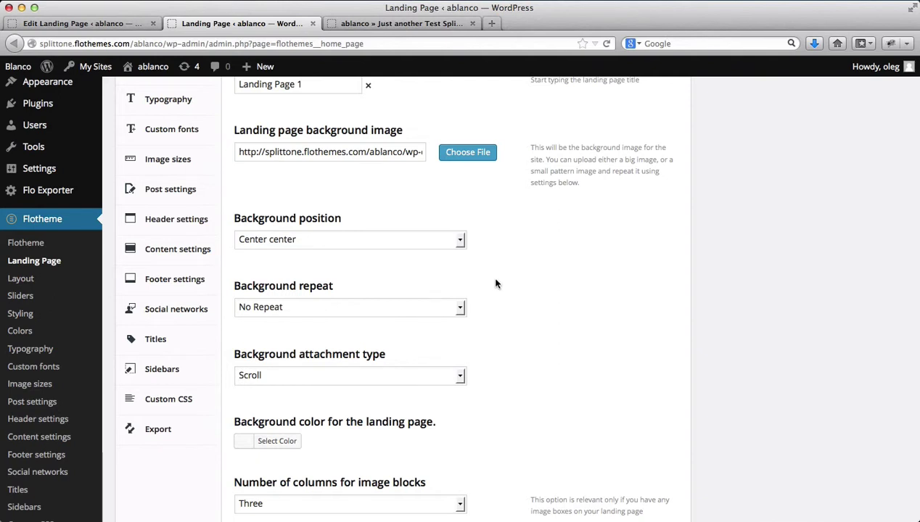
Choose Three columns for image blocks and save with Update Settings
scroll(495, 282, "down", 3)
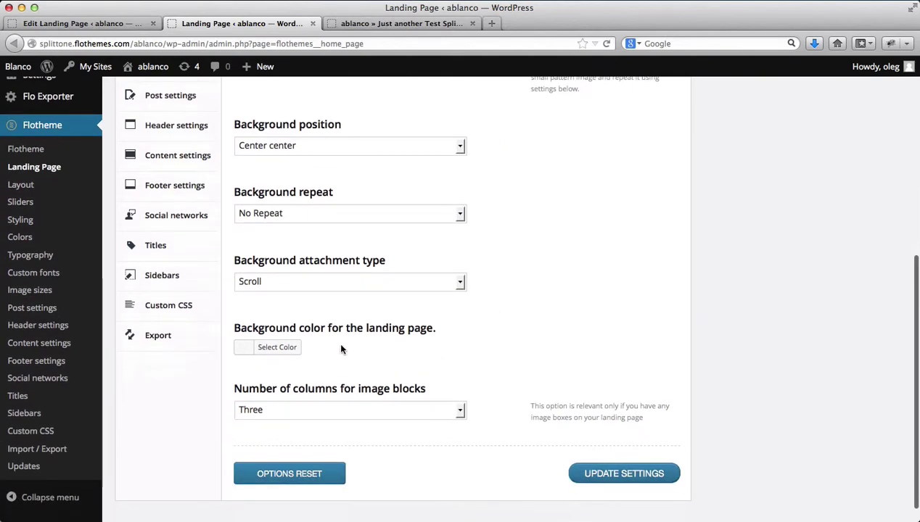
scroll(418, 358, "down", 1)
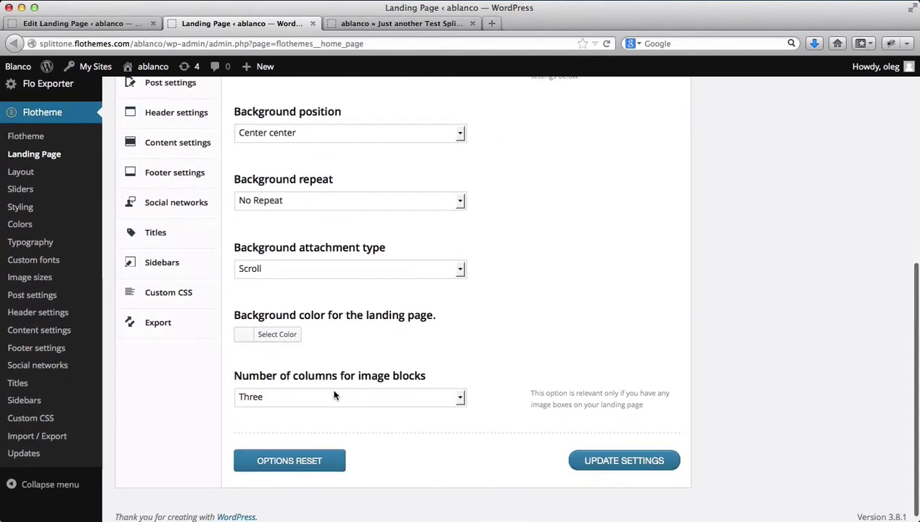
left_click(407, 401)
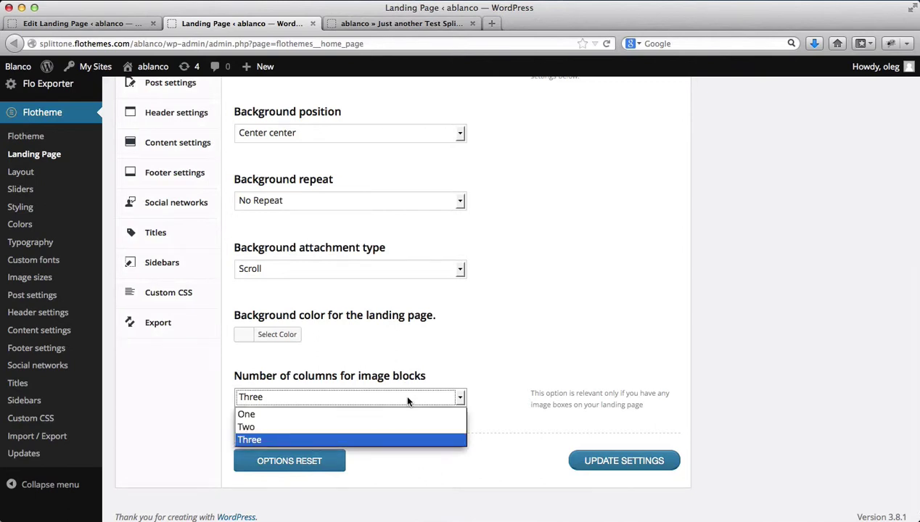
left_click(407, 400)
left_click(491, 350)
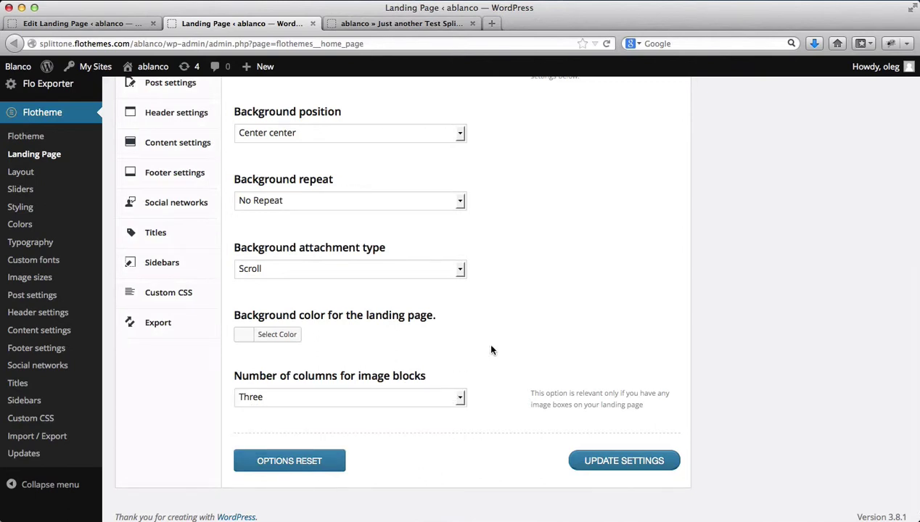
left_click(616, 462)
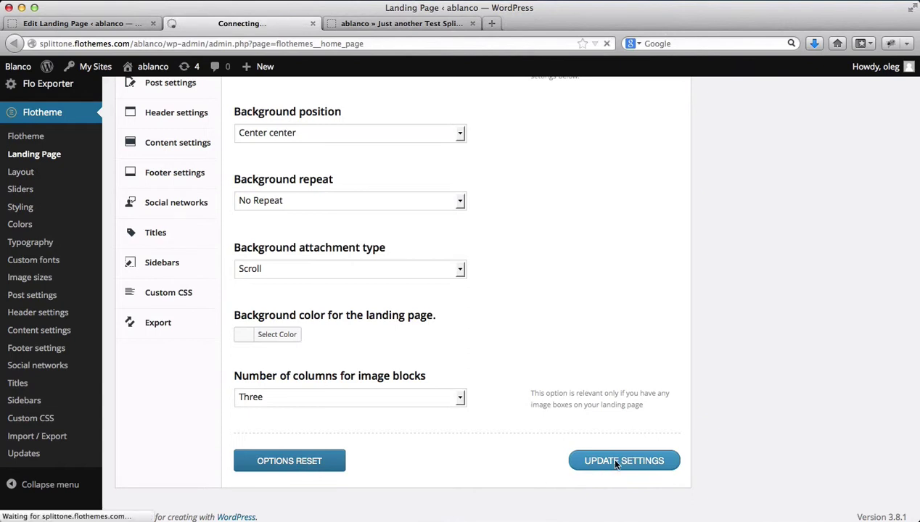
Reload the live site to see the coming-soon page headed 'Landing Page 1', then return to the editor
key("ctrl+Tab")
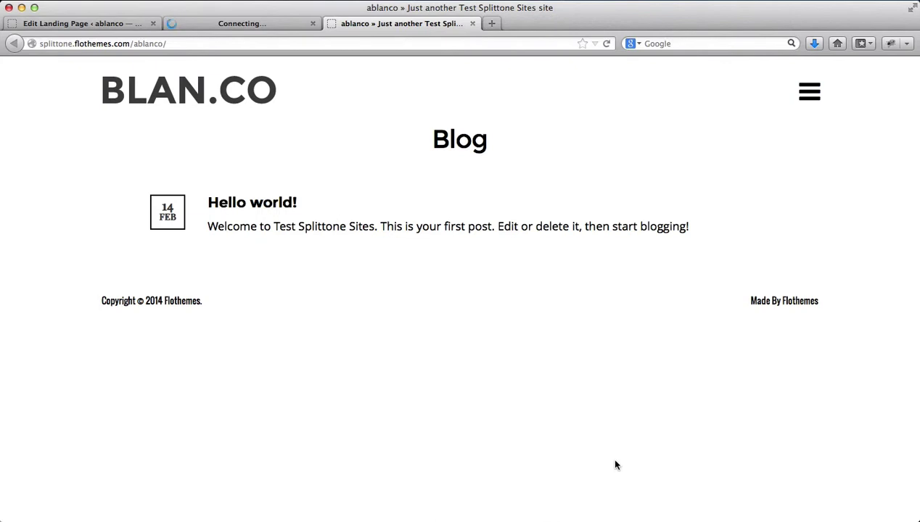
key("super+r")
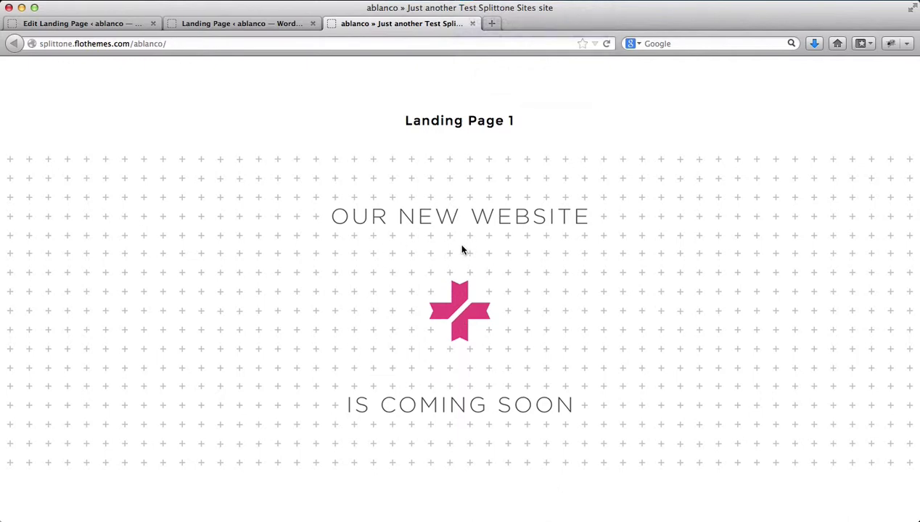
triple_click(472, 121)
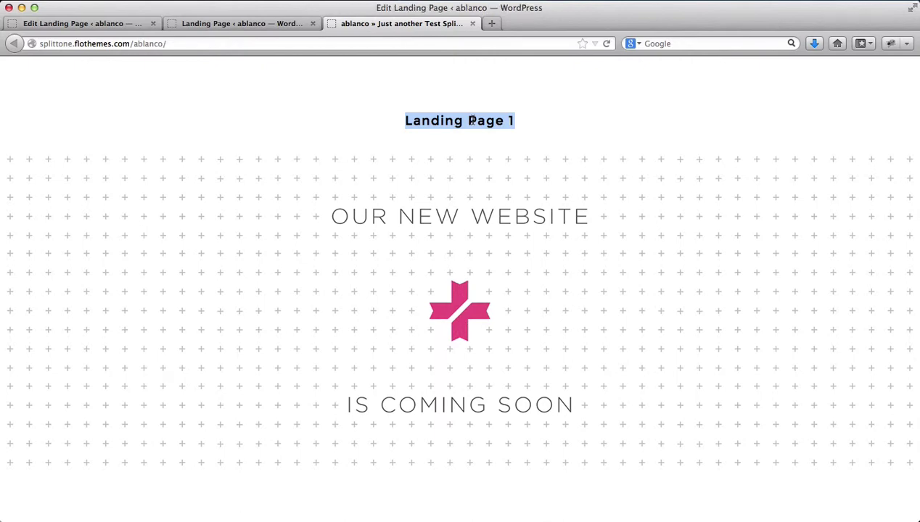
key("ctrl+Tab")
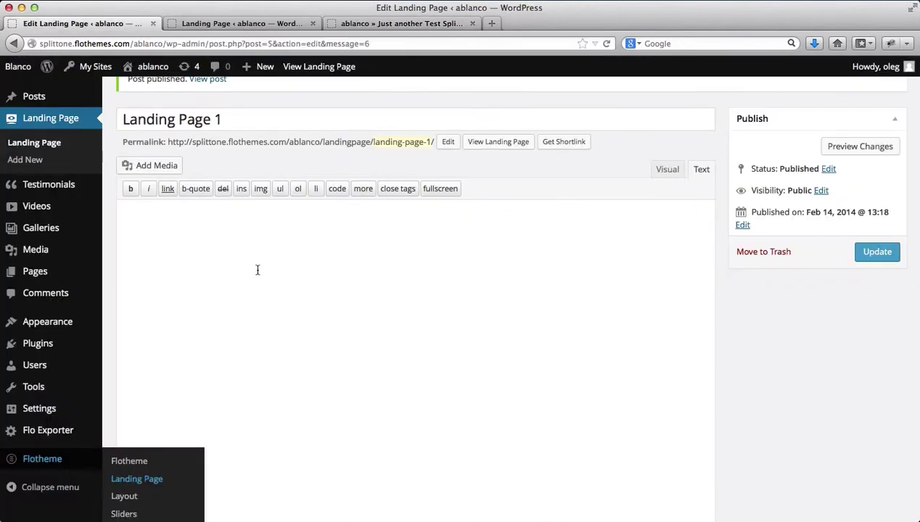
Delete the 'Landing Page 1' text from the title field
left_click(243, 122)
key("super+a")
key("BackSpace")
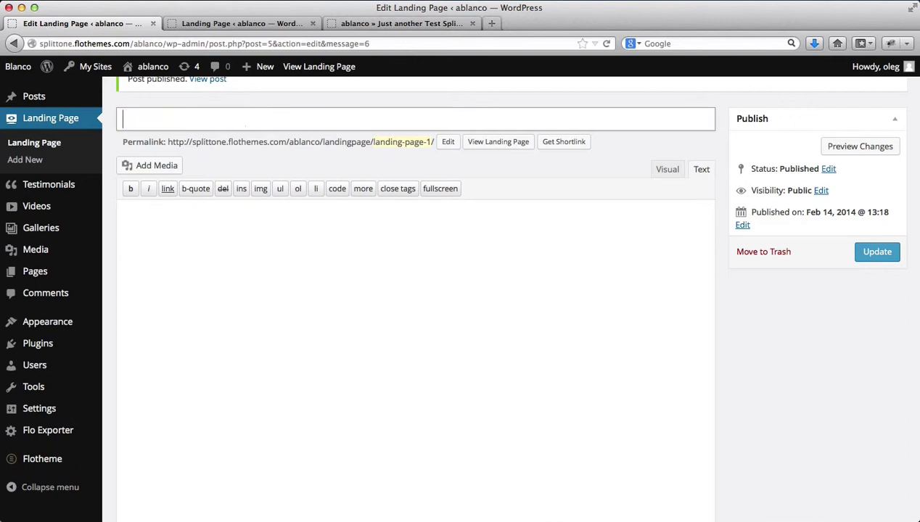
Update the untitled landing page and reload the live site to check the result
left_click(891, 255)
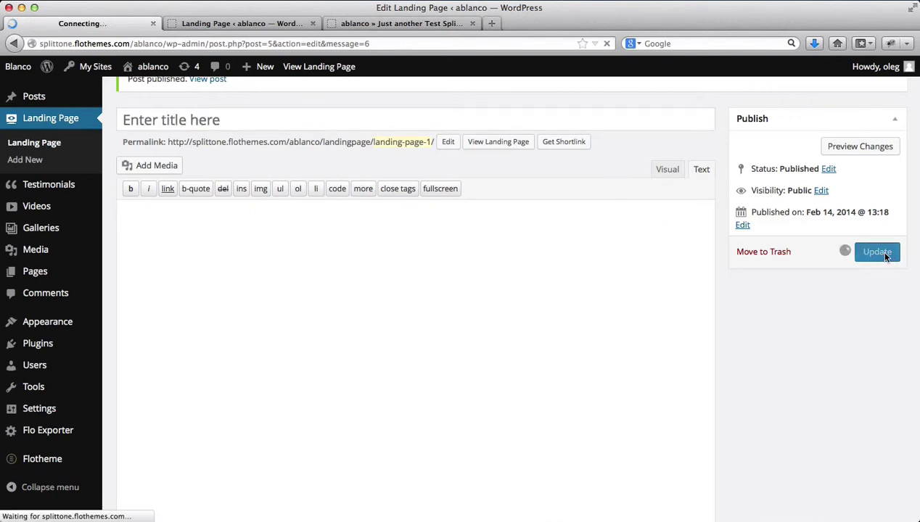
left_click(357, 26)
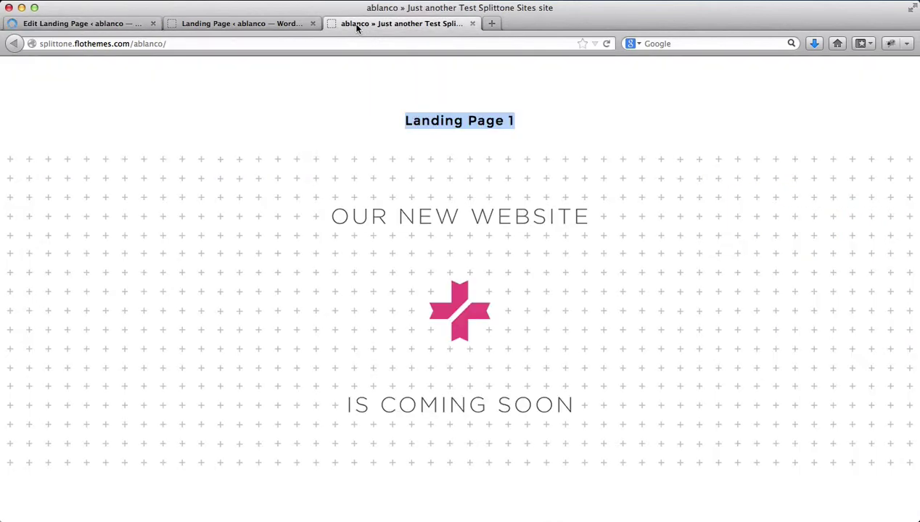
key("super+r")
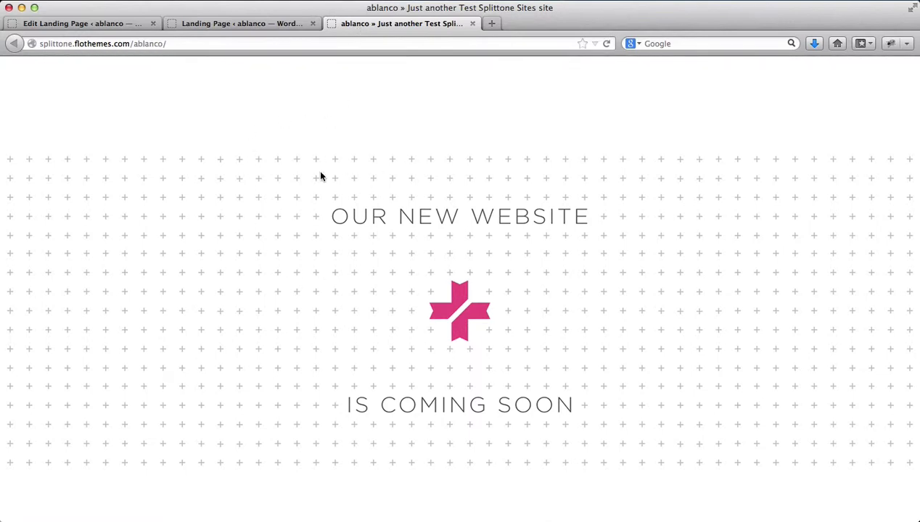
key("super+1")
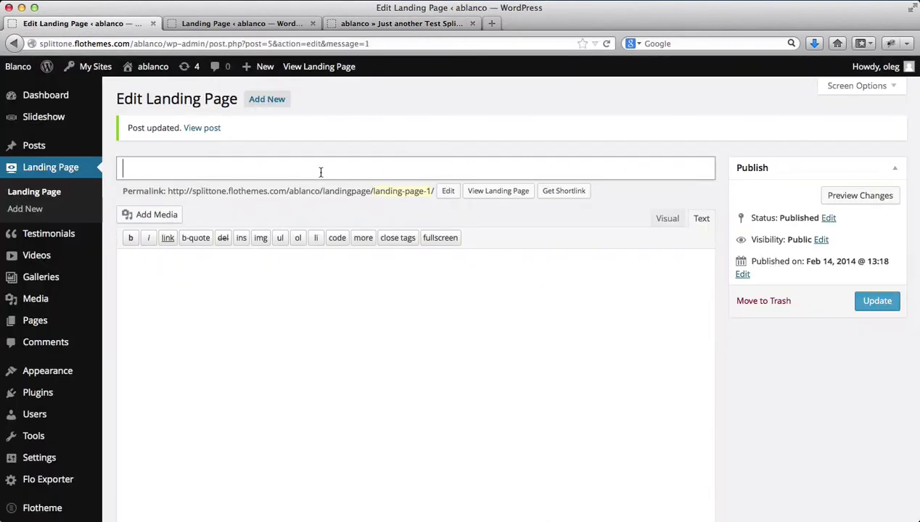
left_click(263, 170)
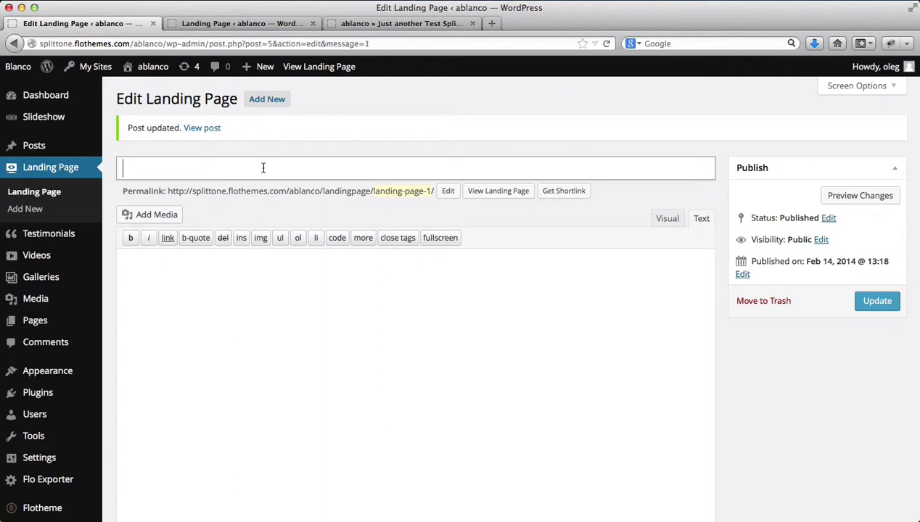
Review the saved Flotheme landing page settings, then view the live coming-soon page again
left_click(226, 24)
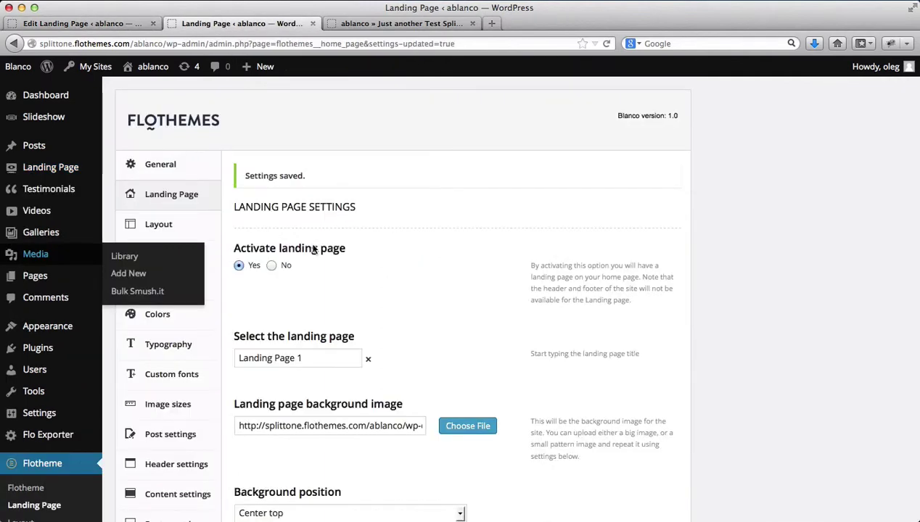
scroll(314, 249, "down", 3)
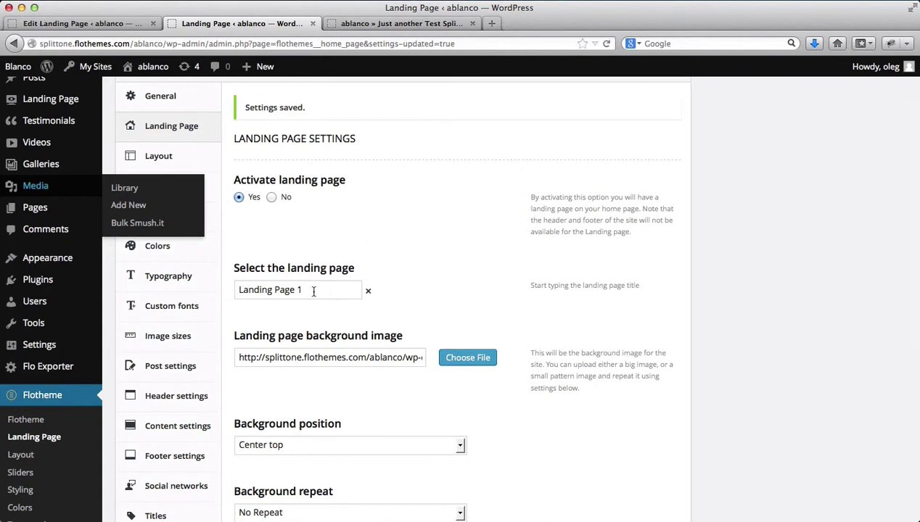
key("ctrl+shift+Tab")
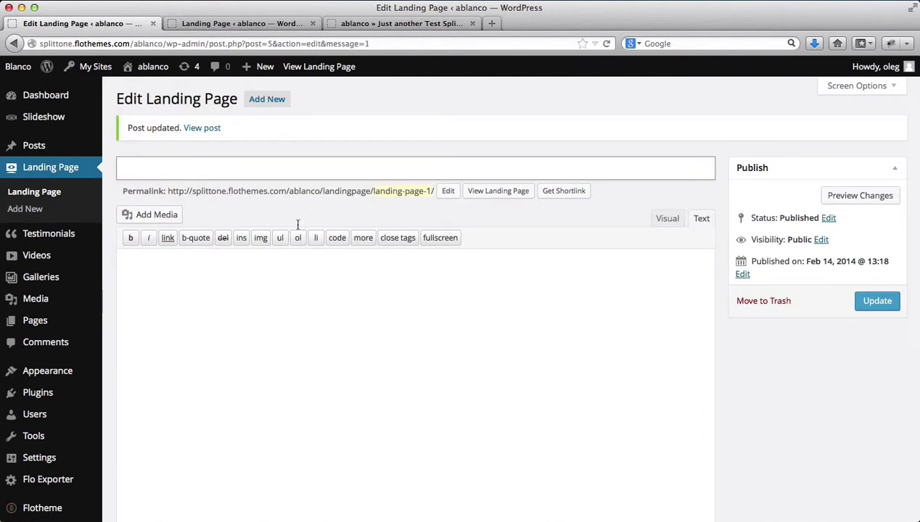
left_click(334, 177)
left_click(363, 27)
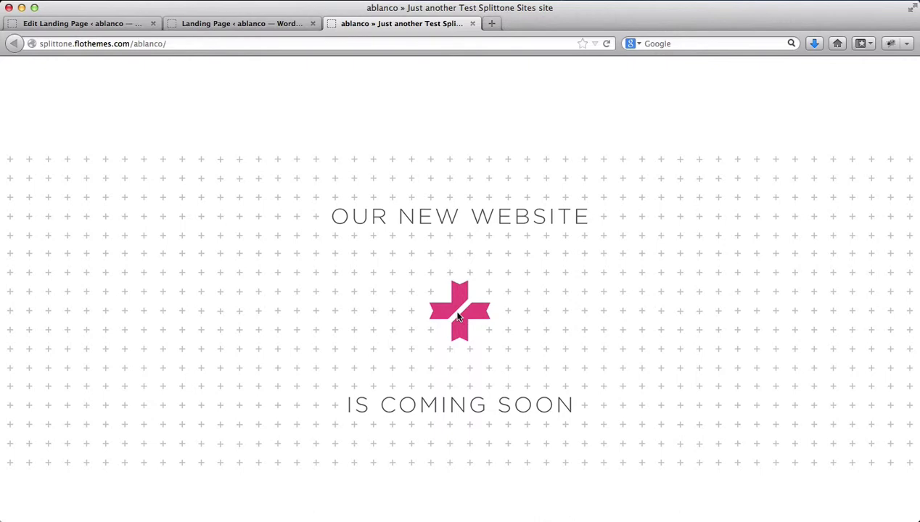
Type 'OUR WEBSITE IS COMING SOON' into the landing page content
key("ctrl+Tab")
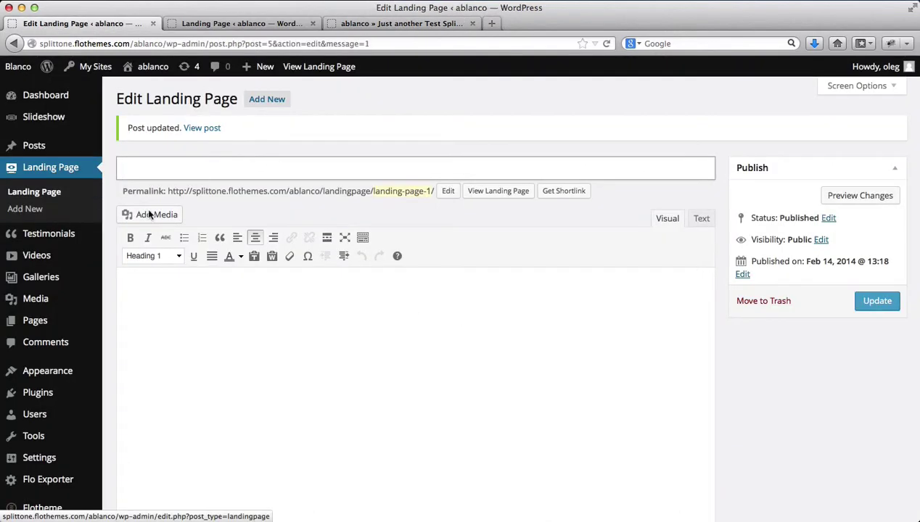
left_click(234, 333)
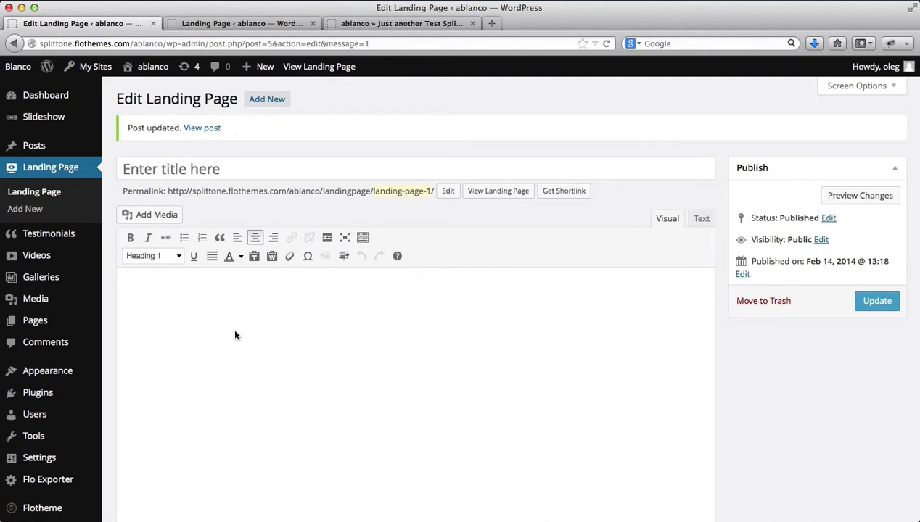
type("OUR WEBSITE IS COMING SOON")
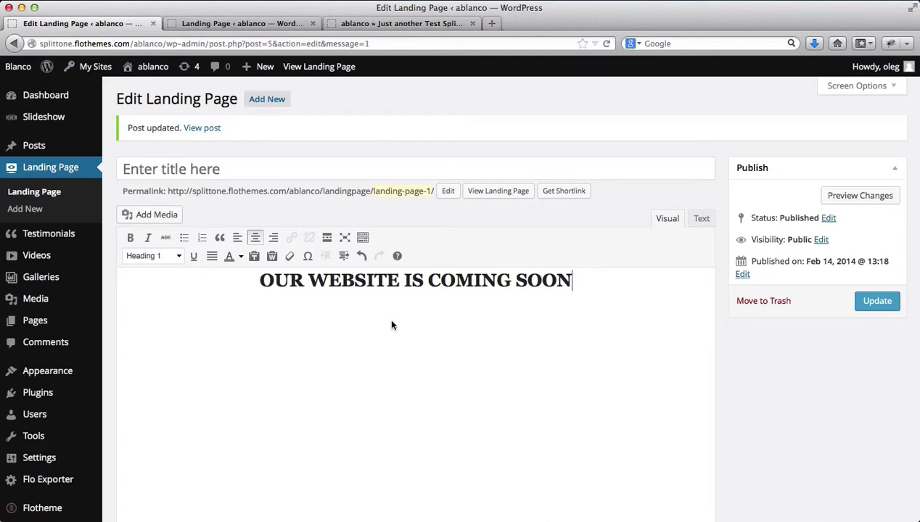
Format the line as a centred Heading 1 and update the page
triple_click(356, 281)
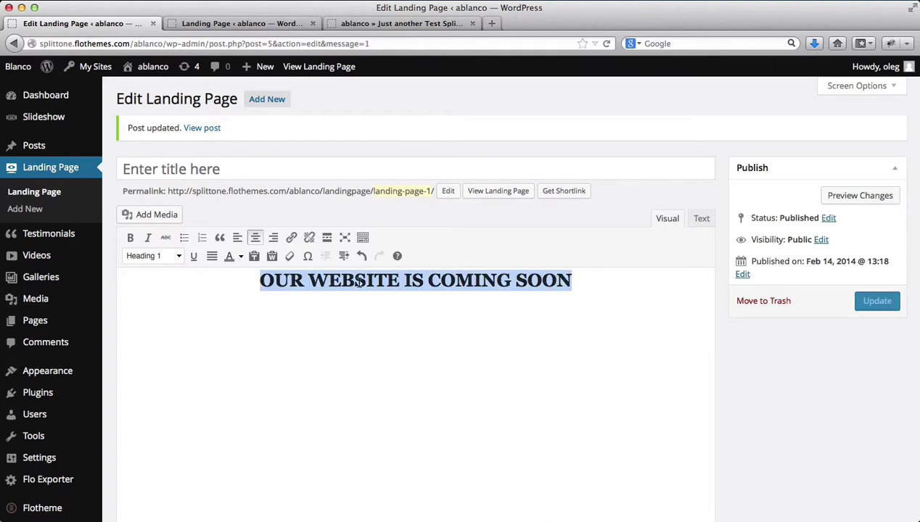
left_click(178, 259)
left_click(163, 330)
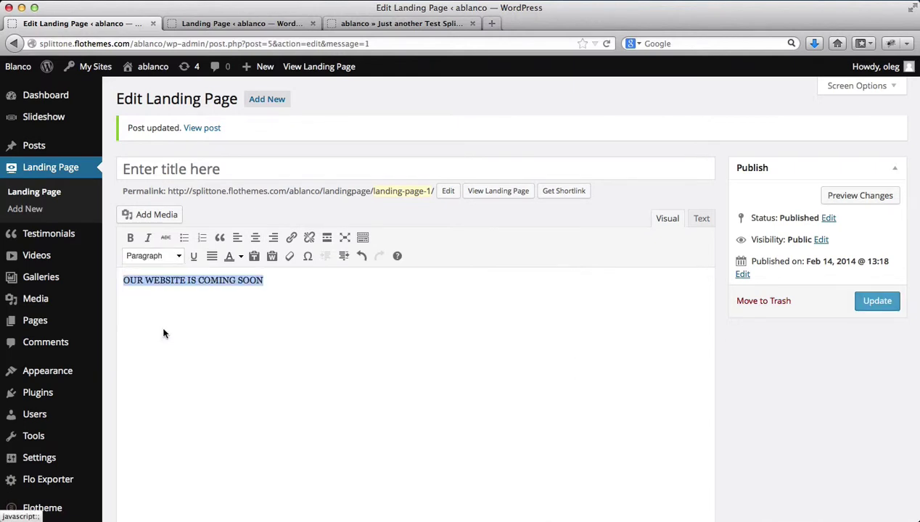
left_click(178, 258)
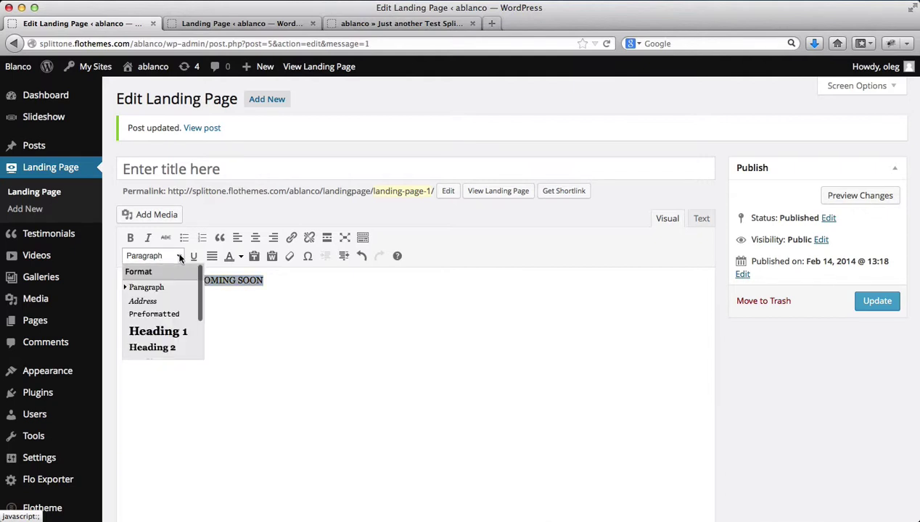
left_click(172, 333)
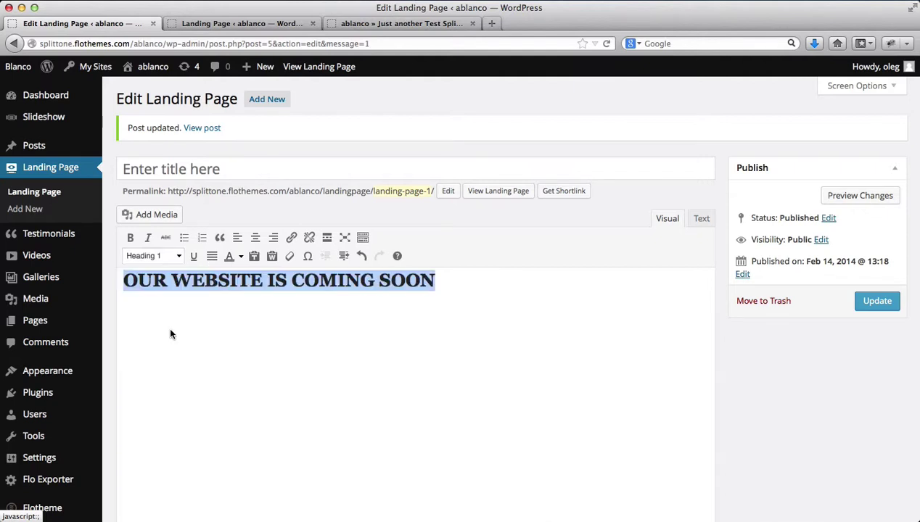
left_click(255, 240)
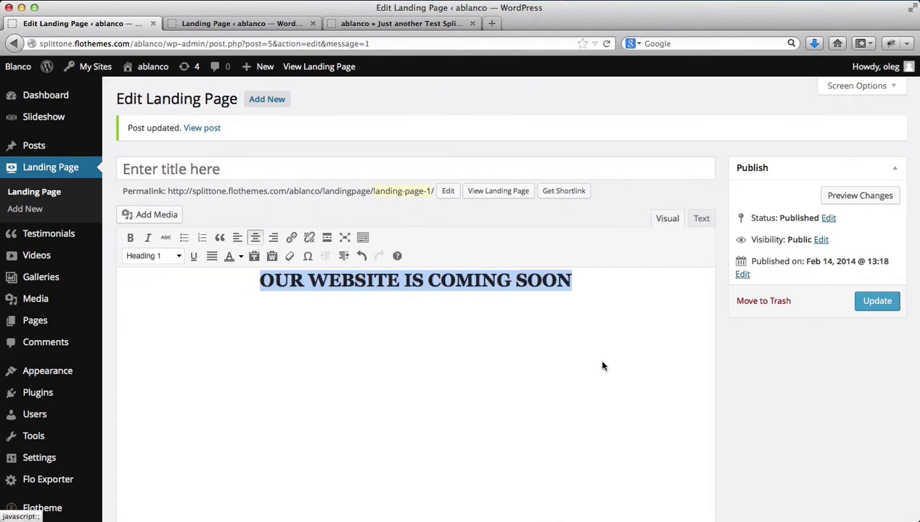
left_click(877, 301)
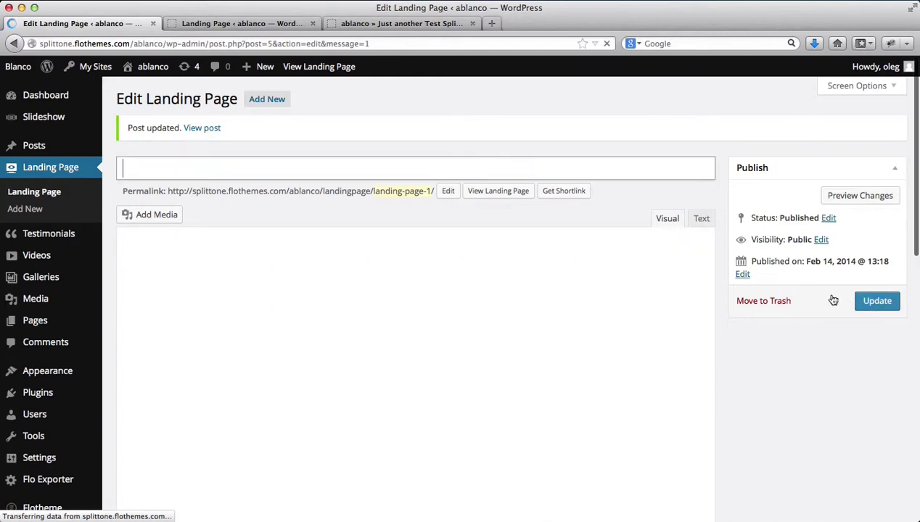
Remove the landing page background image URL, save the settings, and reload the live site
left_click(265, 22)
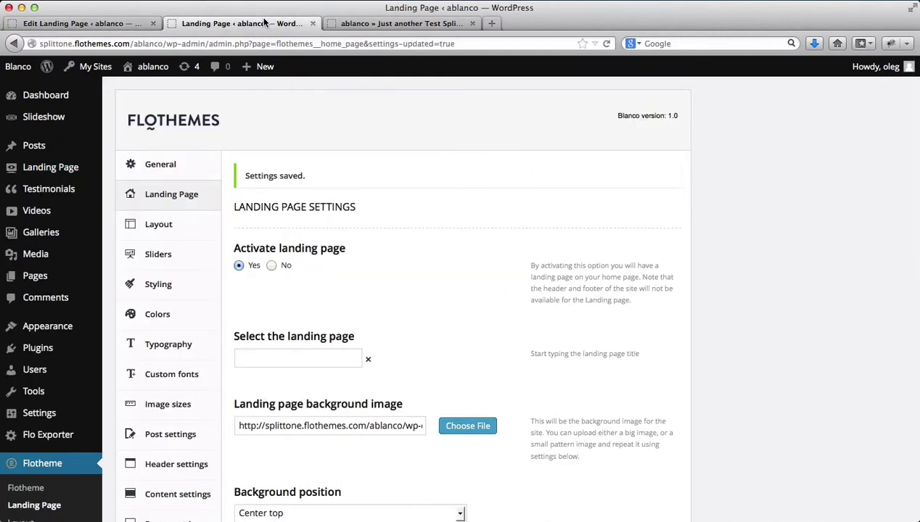
scroll(357, 302, "down", 3)
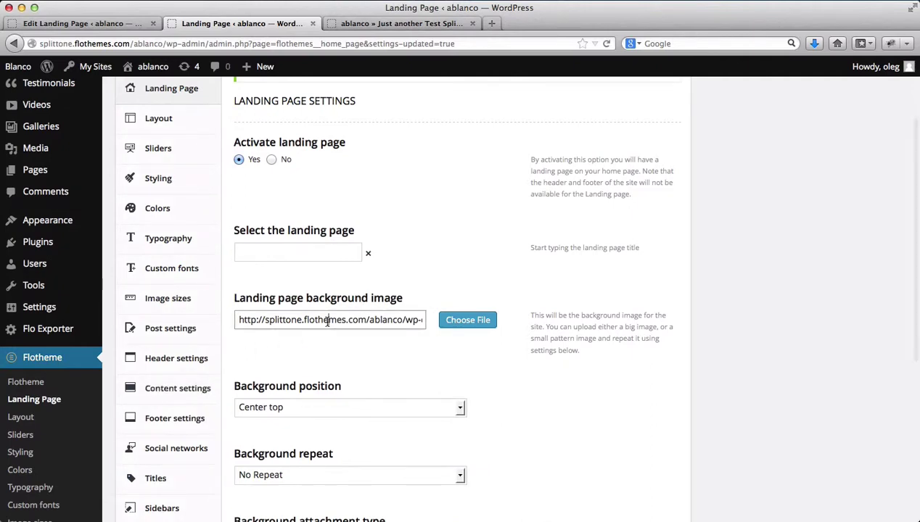
triple_click(330, 320)
key("BackSpace")
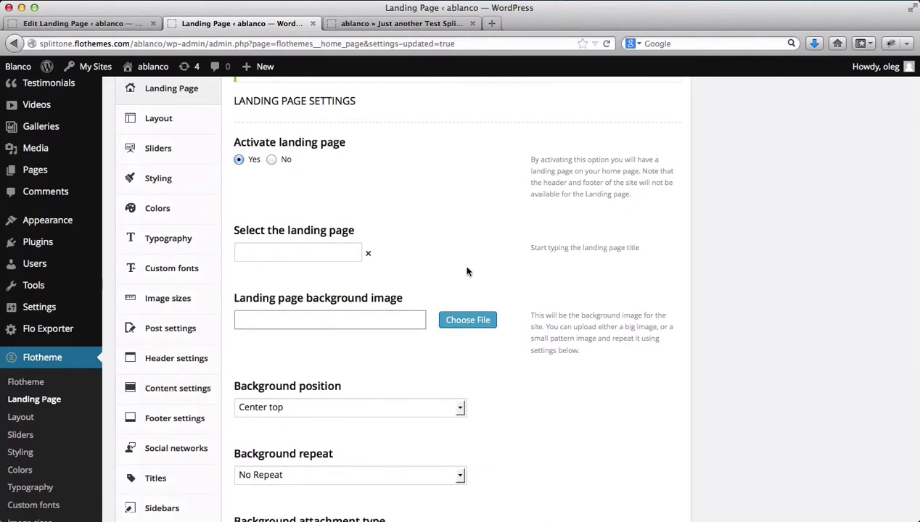
scroll(468, 267, "down", 8)
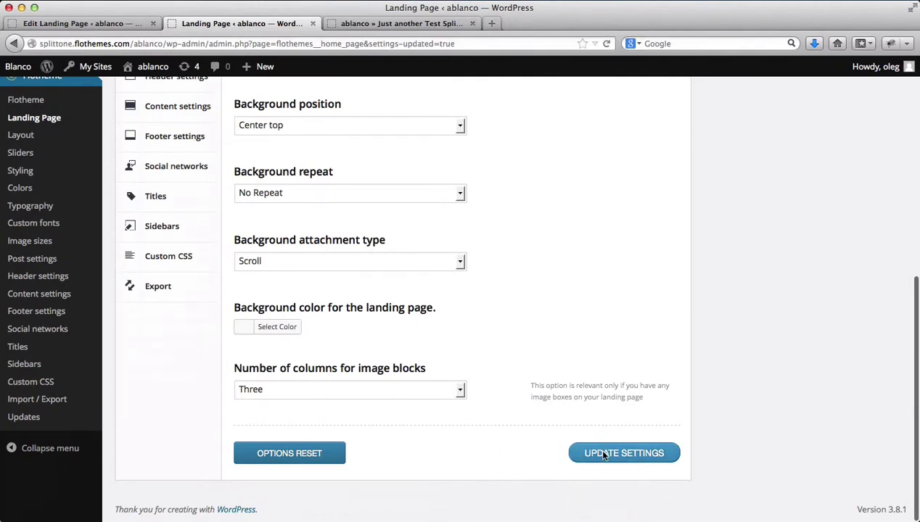
left_click(608, 454)
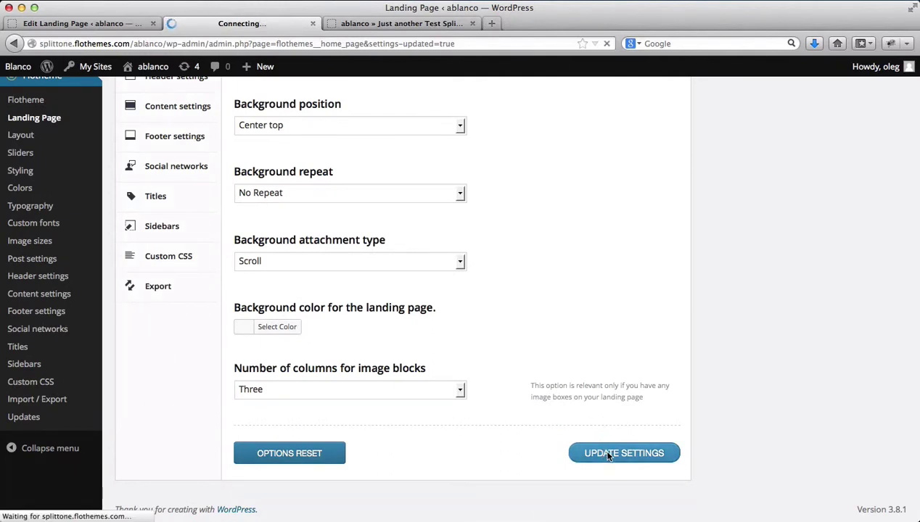
key("ctrl+Tab")
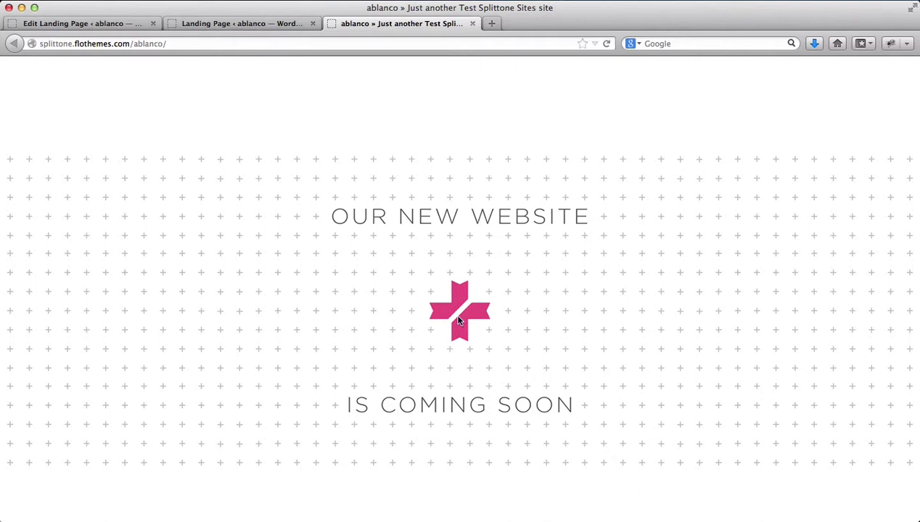
key("super+r")
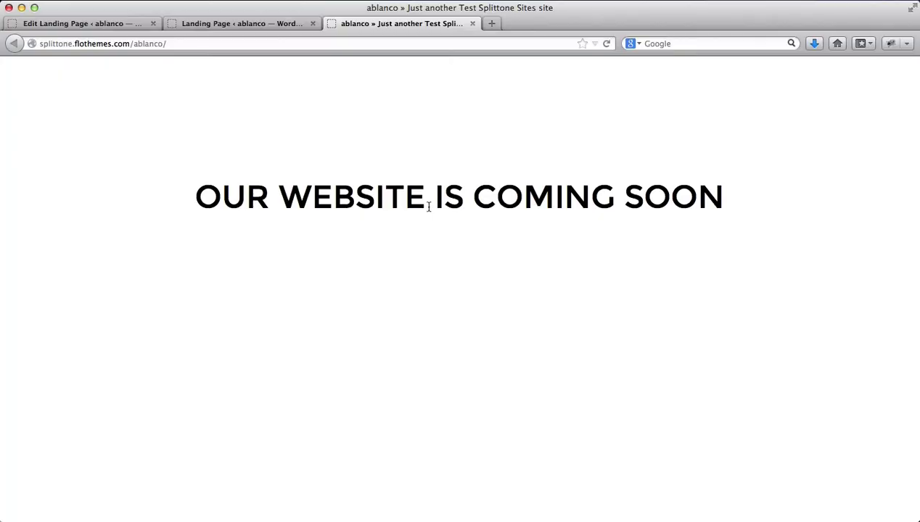
Add a Facebook image box using the Facebook icon and the Facebook link as custom URL
key("ctrl+shift+Tab")
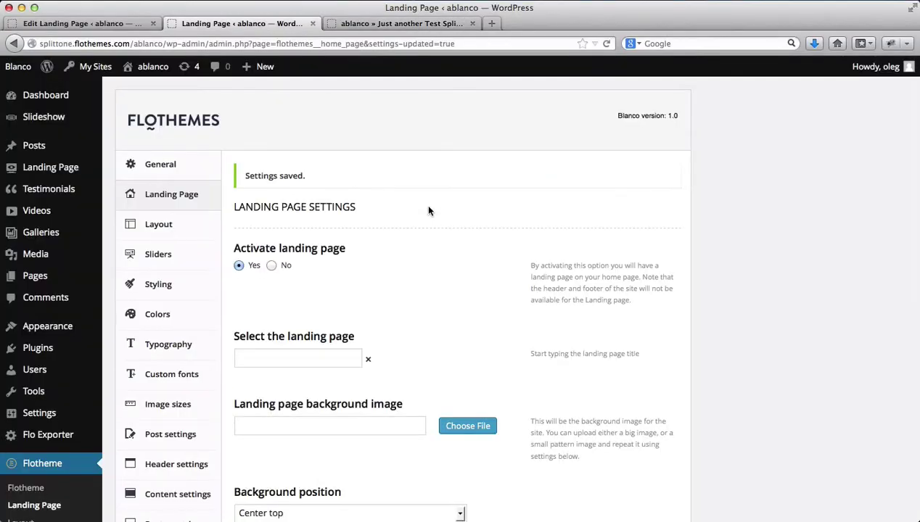
key("ctrl+shift+Tab")
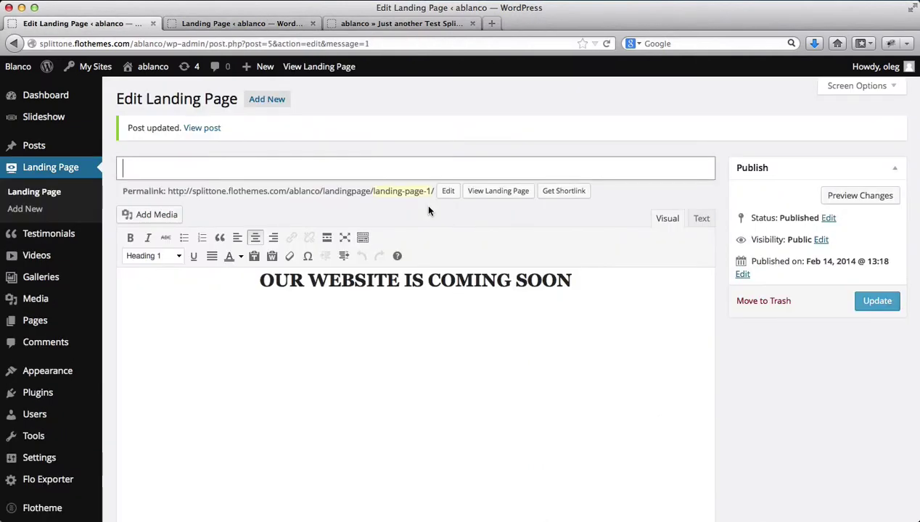
scroll(428, 211, "down", 10)
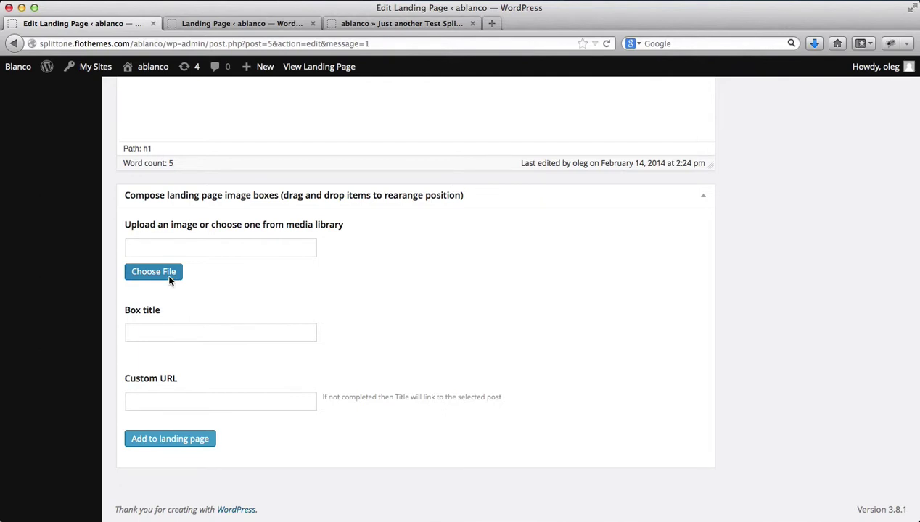
left_click(170, 281)
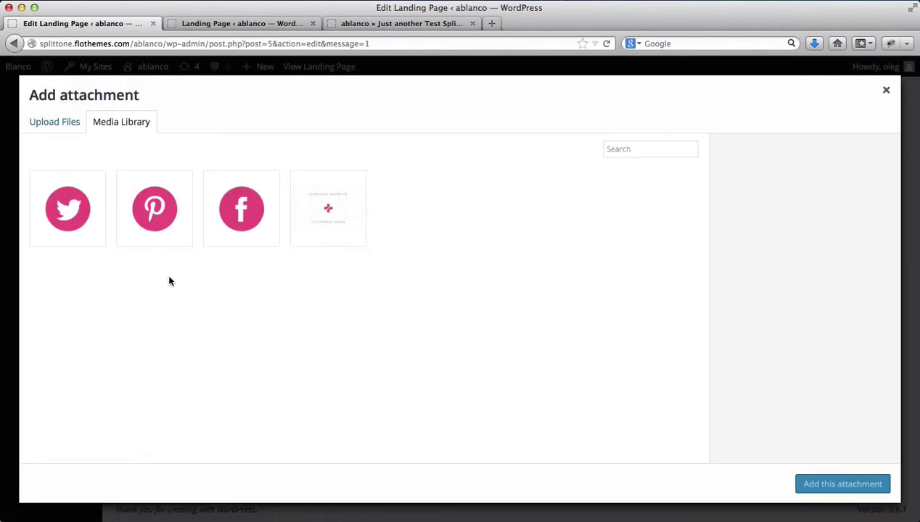
left_click(241, 218)
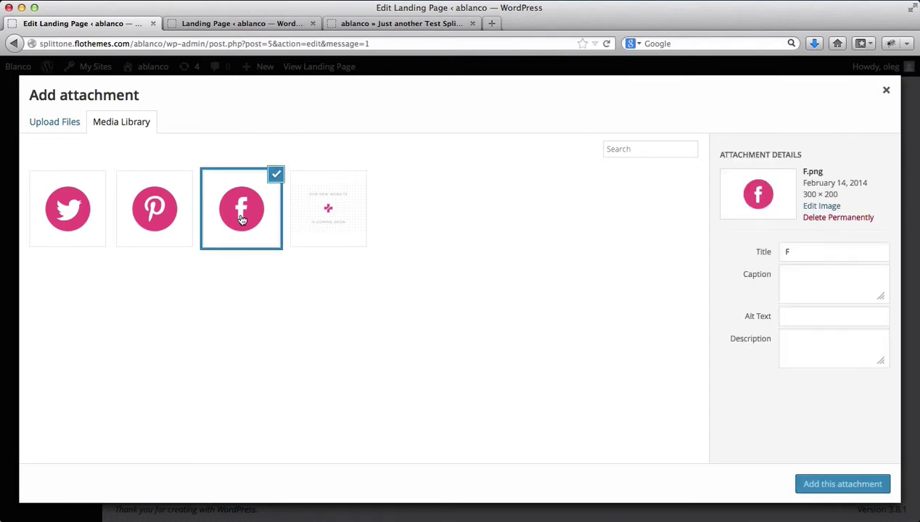
left_click(812, 485)
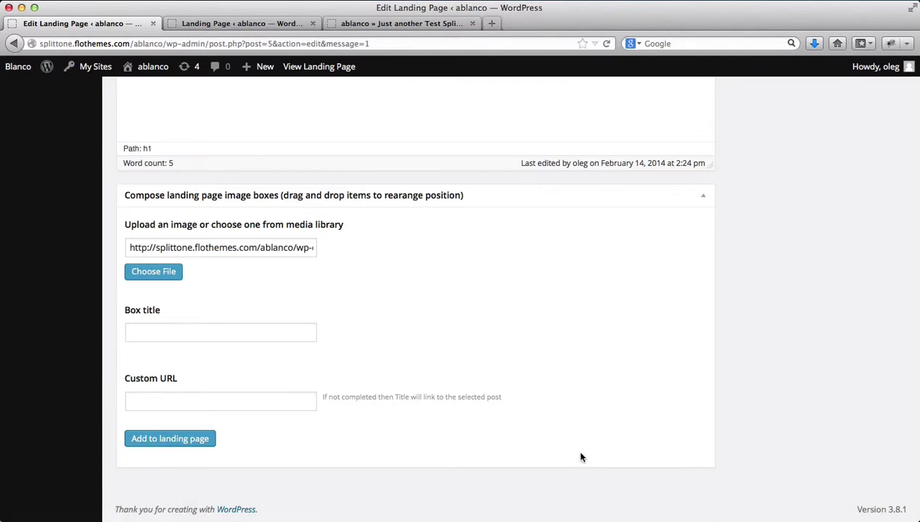
left_click(479, 516)
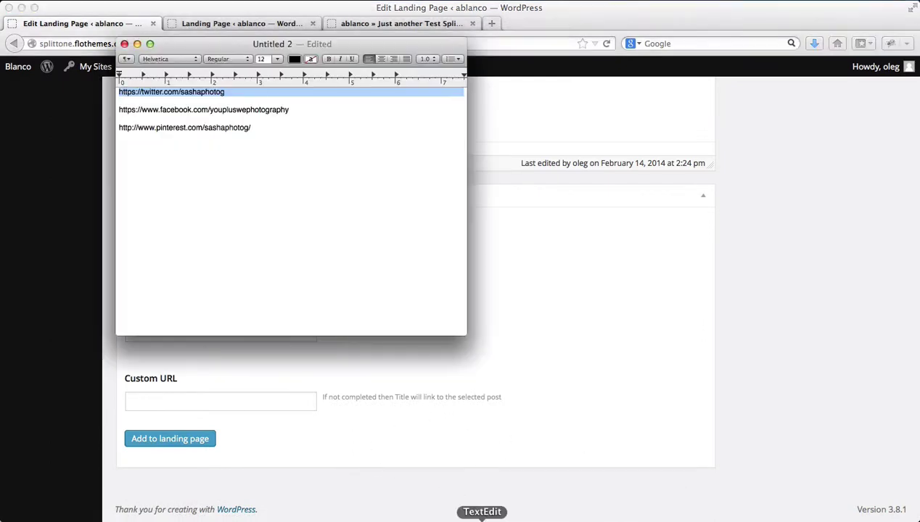
triple_click(190, 109)
key("super+c")
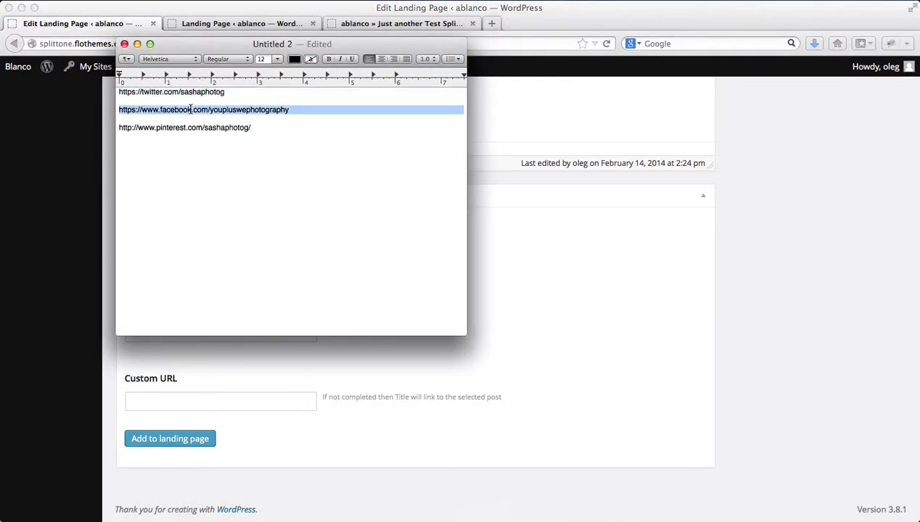
key("super+Tab")
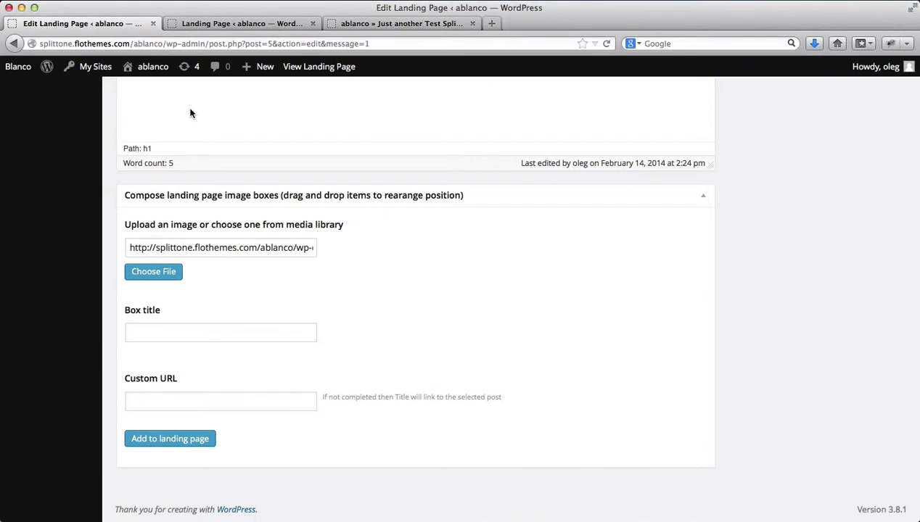
left_click(165, 398)
key("super+v")
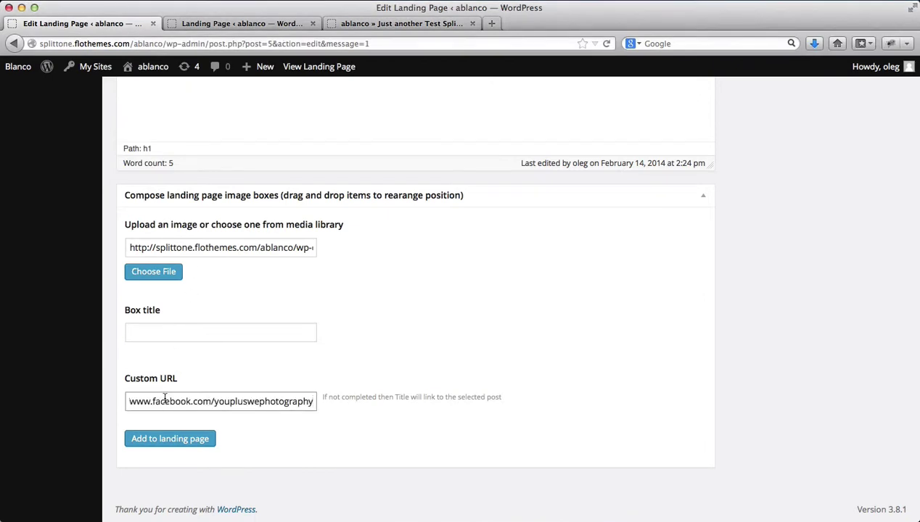
left_click(170, 439)
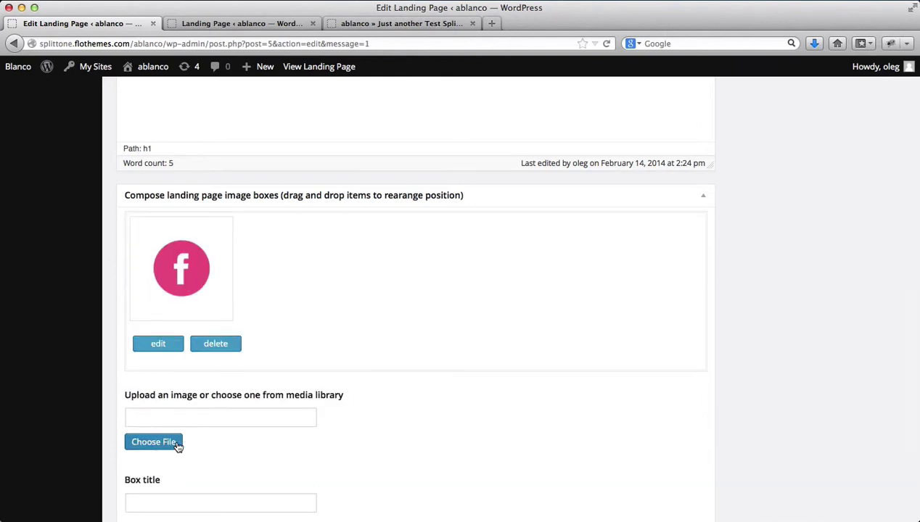
Add a Pinterest image box using the Pinterest icon and the Pinterest link as custom URL
scroll(154, 376, "down", 2)
left_click(154, 378)
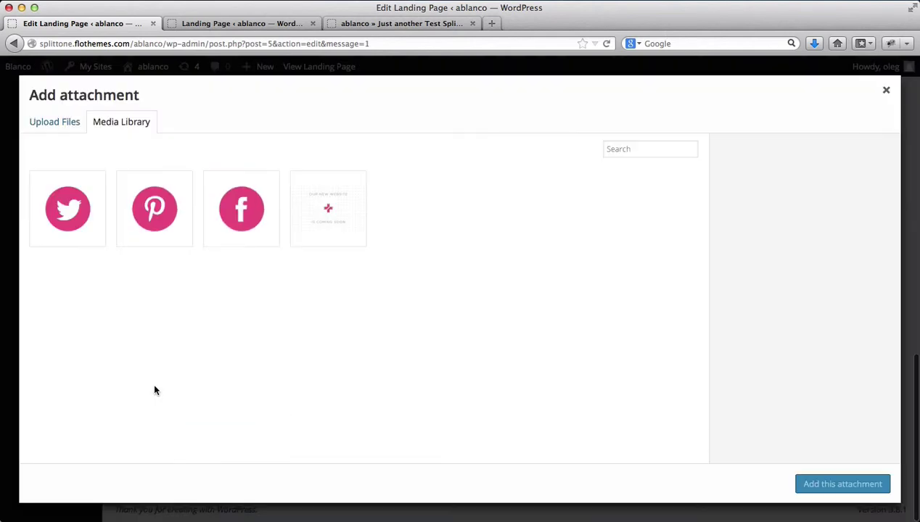
left_click(165, 205)
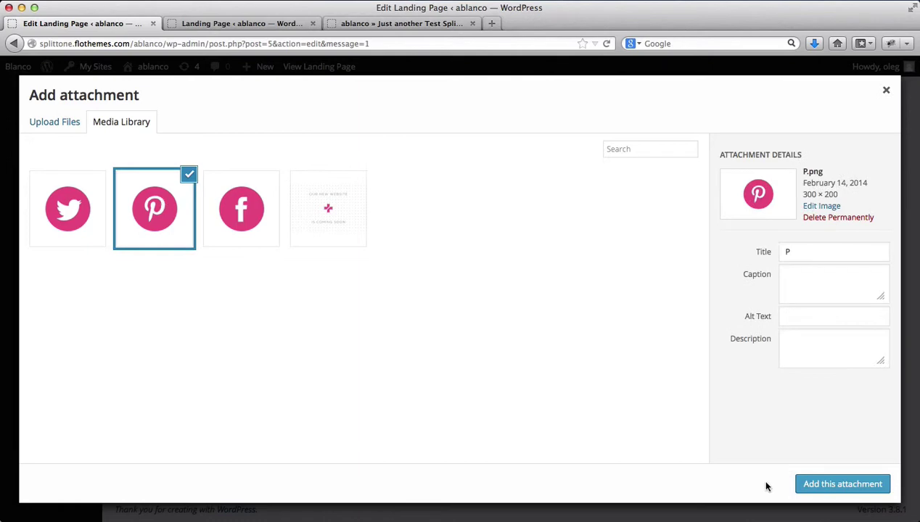
left_click(838, 486)
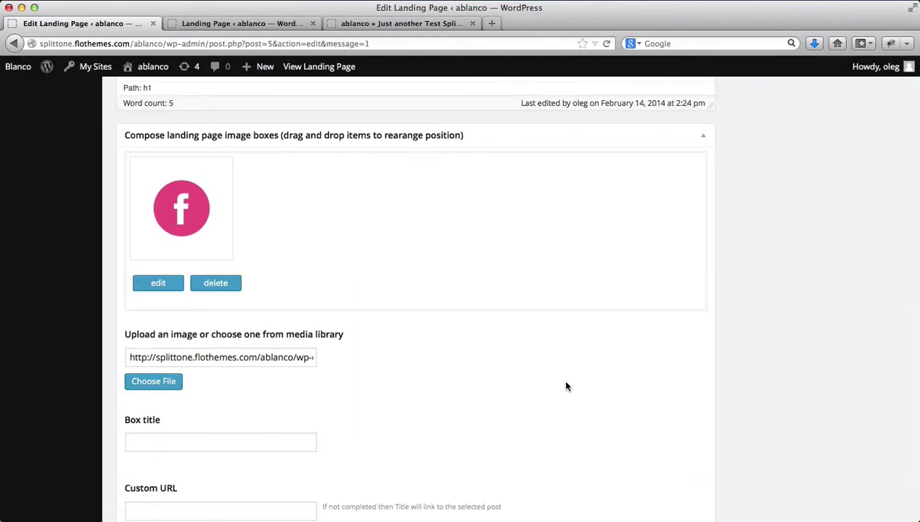
scroll(566, 384, "down", 3)
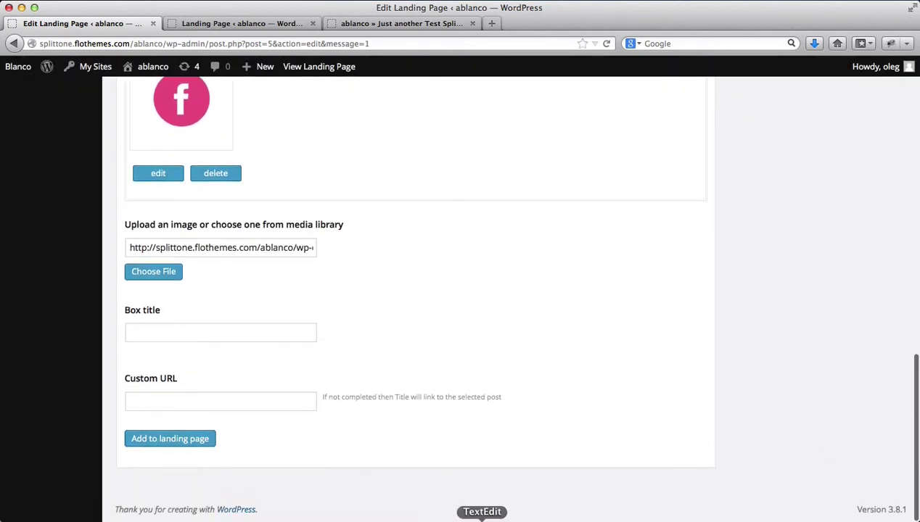
left_click(479, 518)
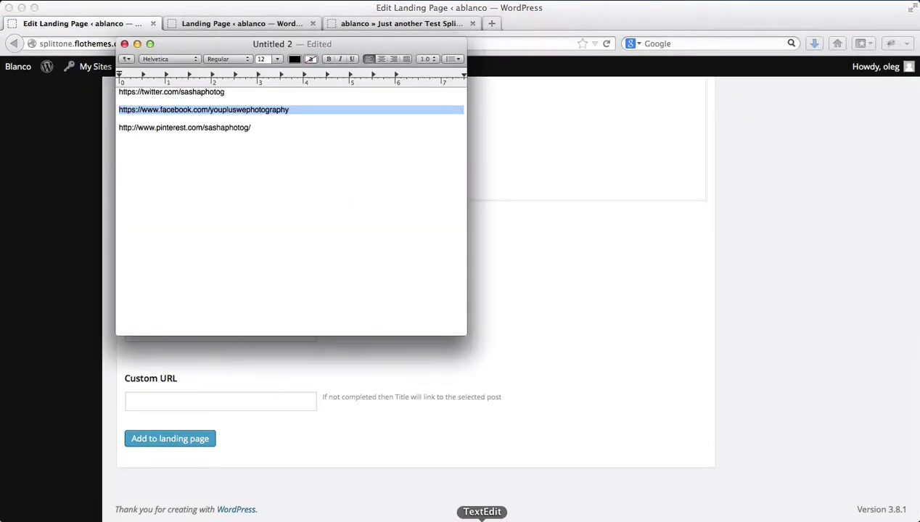
triple_click(216, 127)
key("super+c")
key("super+Tab")
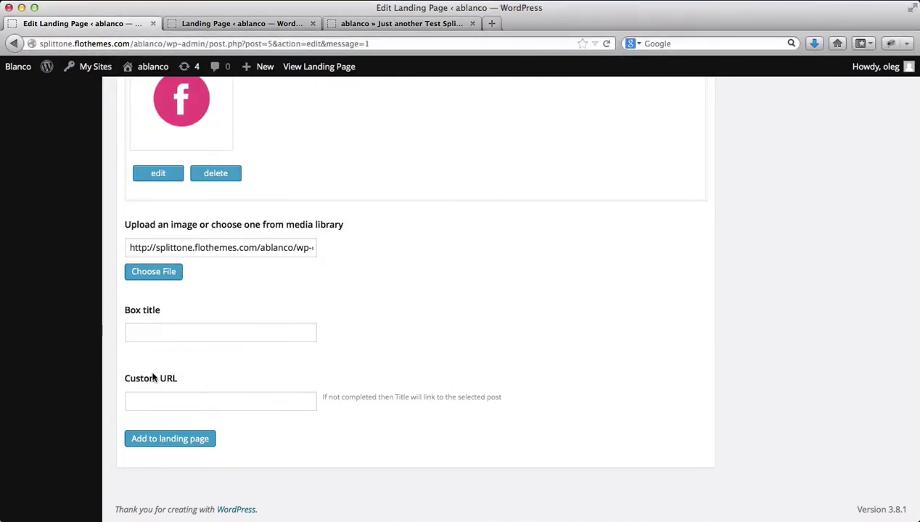
left_click(162, 401)
key("super+v")
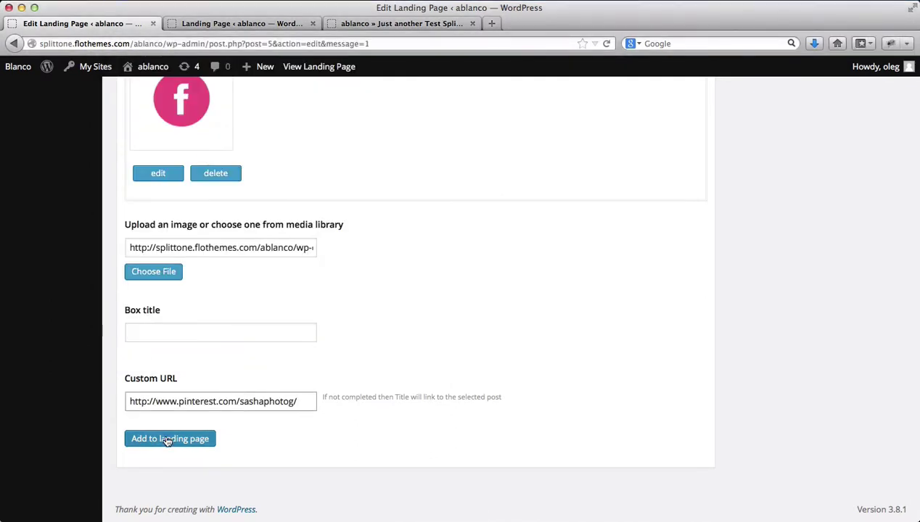
left_click(166, 440)
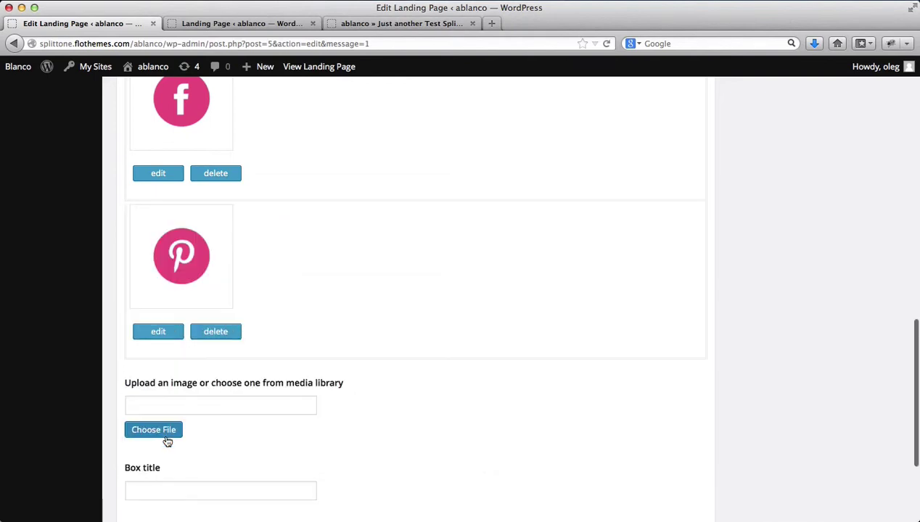
Add a Twitter image box with the Twitter icon and link, then update the landing page
left_click(162, 436)
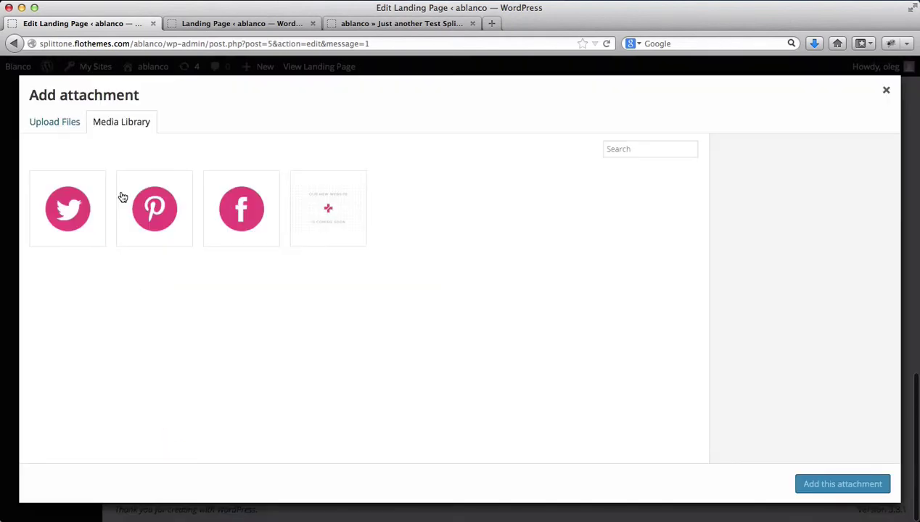
left_click(70, 219)
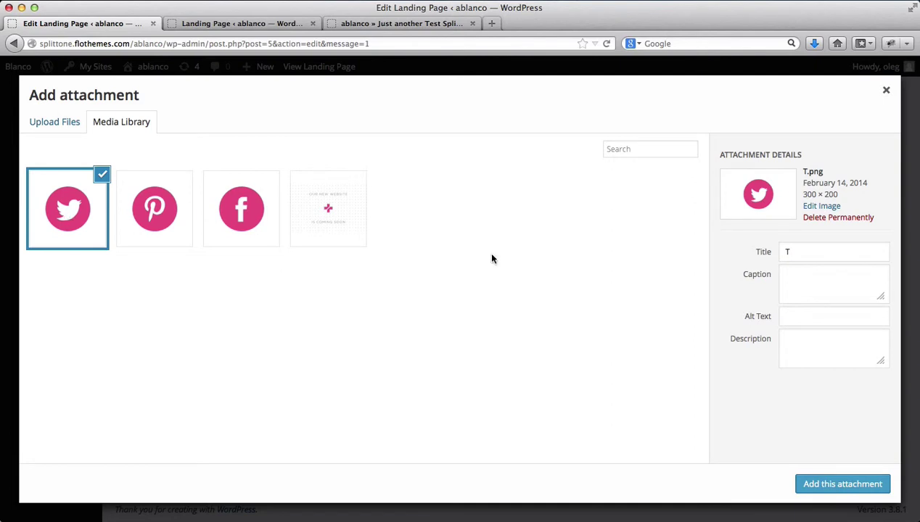
left_click(804, 480)
key("super+Tab")
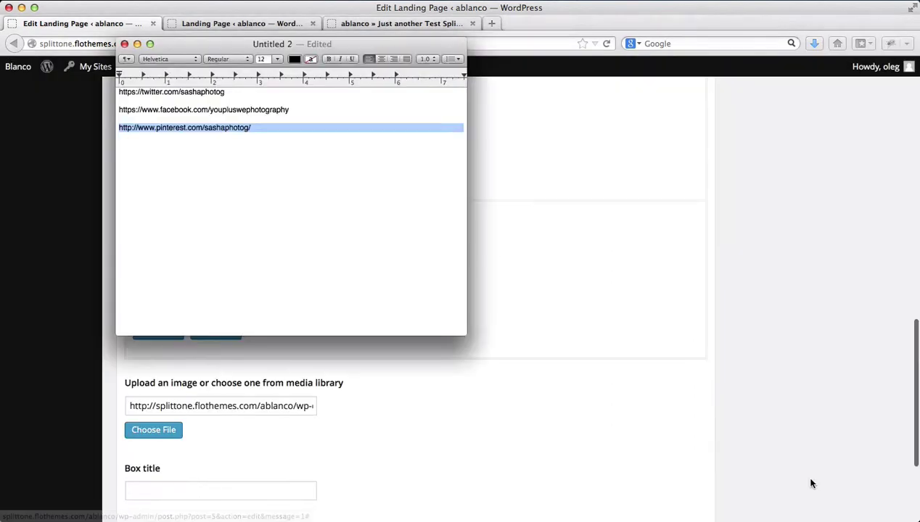
triple_click(206, 92)
key("super+c")
key("super+Tab")
scroll(217, 303, "down", 4)
left_click(155, 402)
key("super+v")
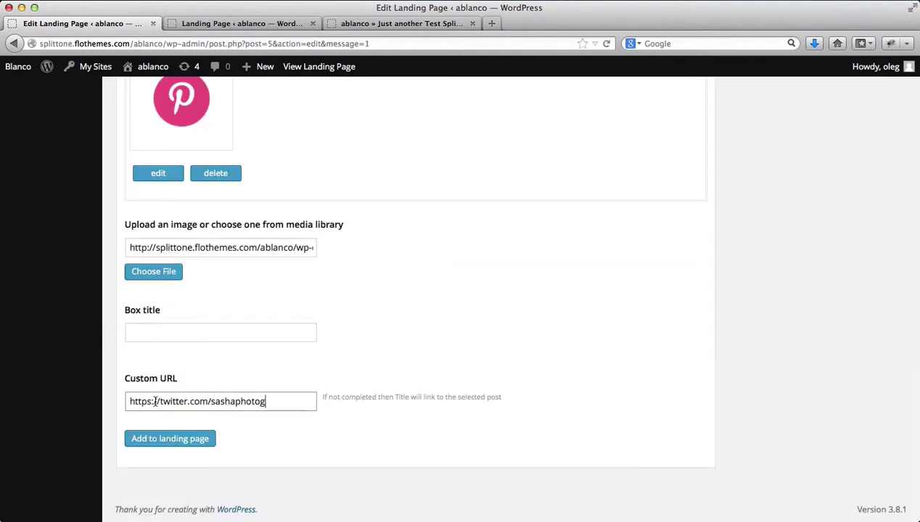
left_click(174, 440)
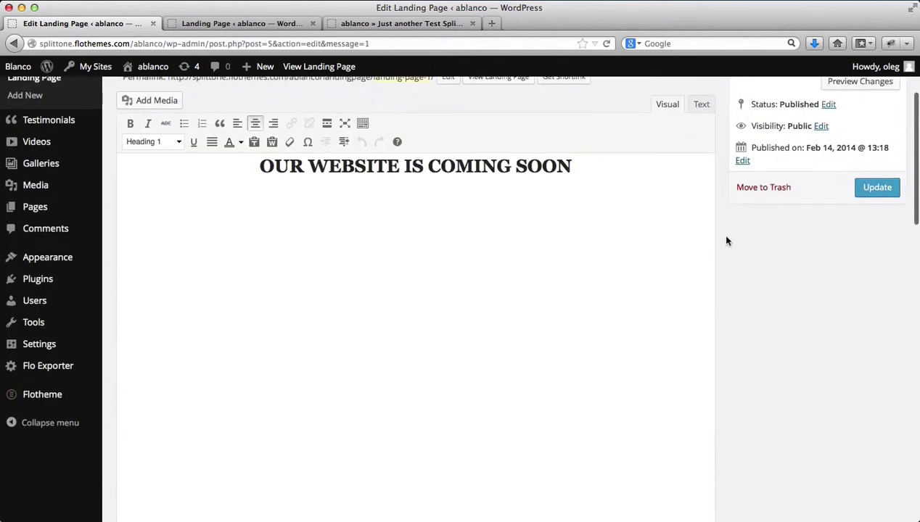
scroll(773, 276, "down", 15)
scroll(776, 280, "up", 15)
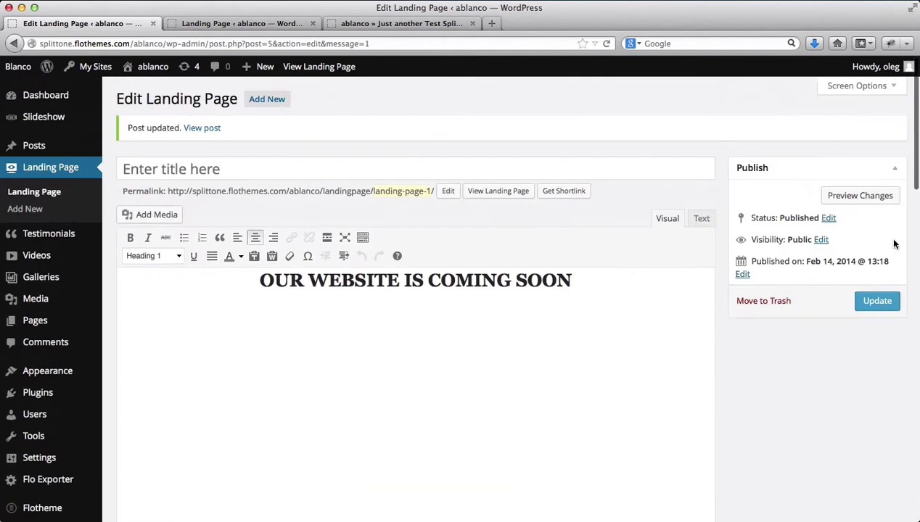
left_click(877, 300)
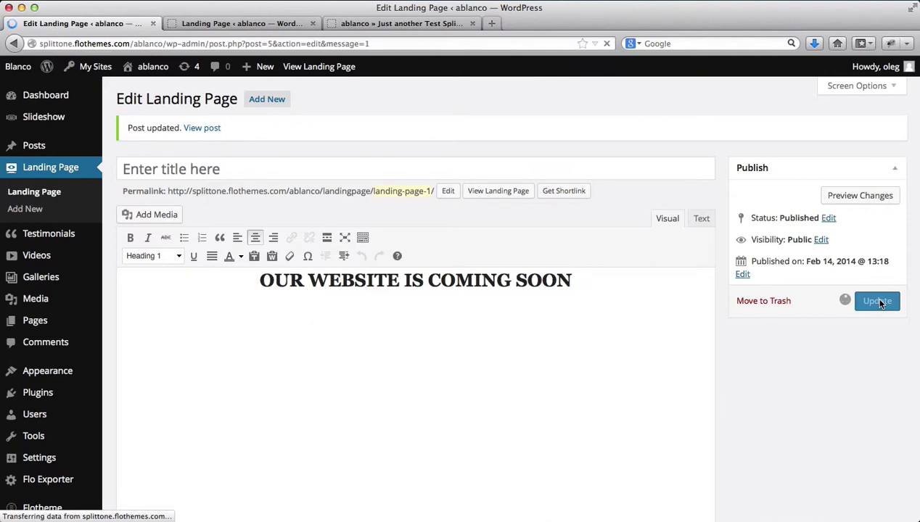
Set 'Number of columns for image blocks' to Three in the Flothemes settings and save
key("ctrl+Tab")
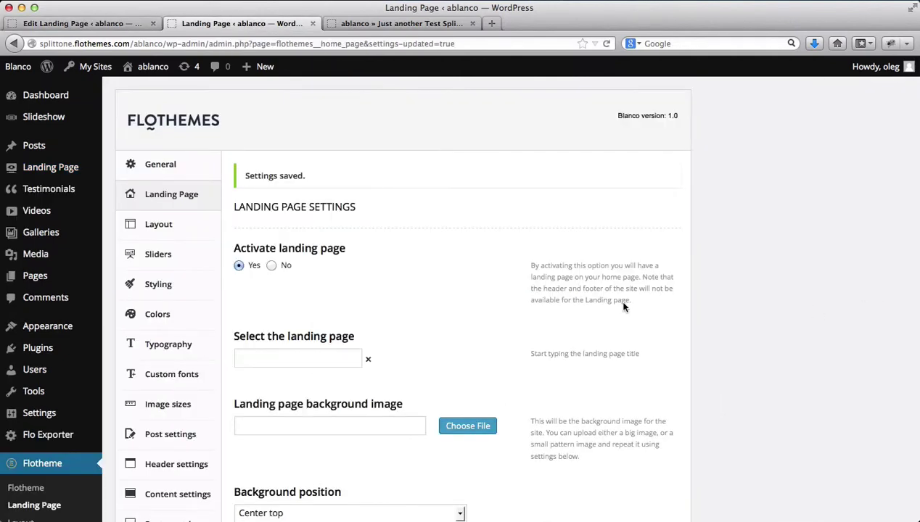
scroll(624, 307, "down", 1)
scroll(624, 307, "down", 8)
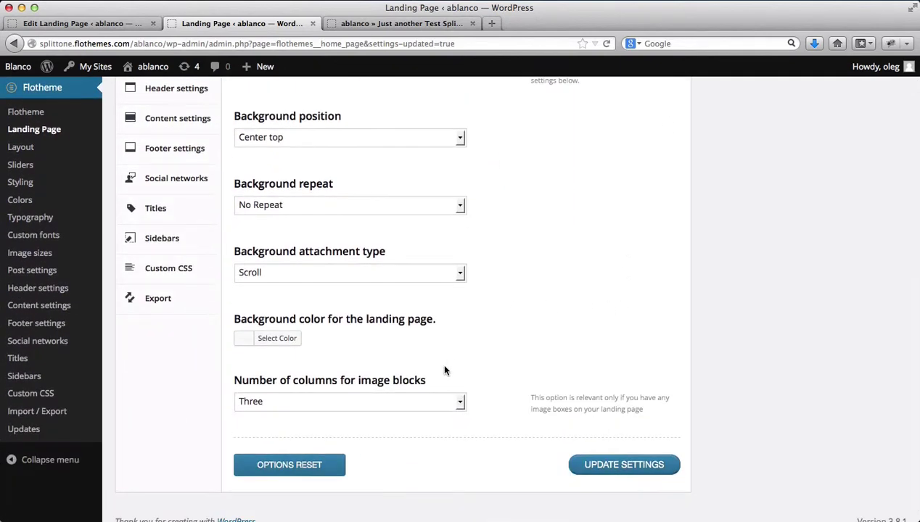
left_click(460, 403)
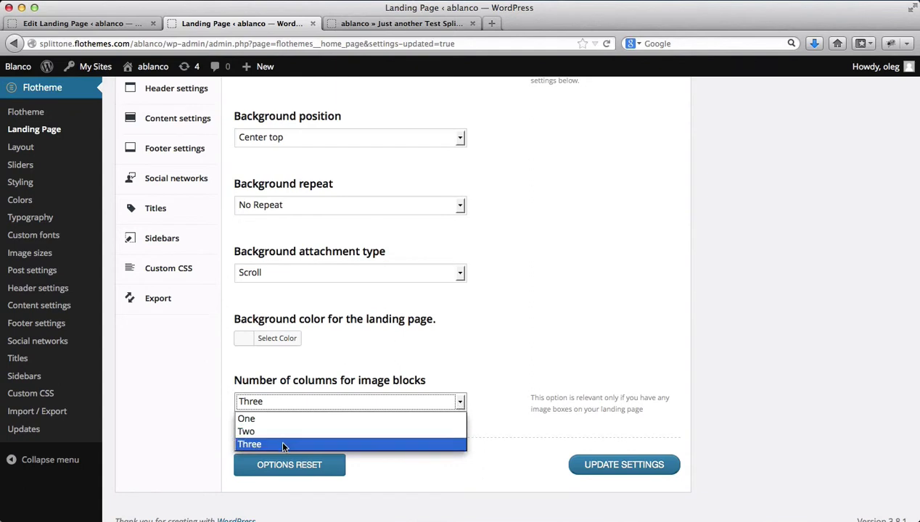
left_click(250, 445)
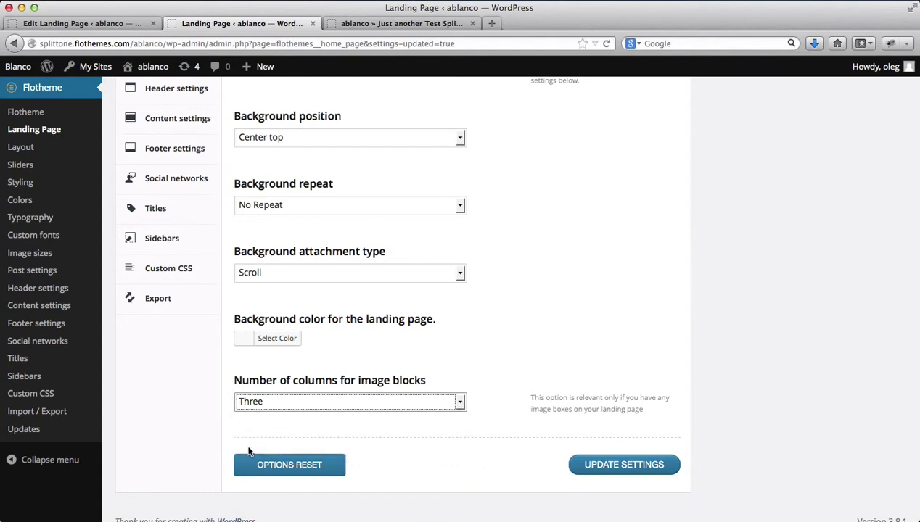
left_click(588, 463)
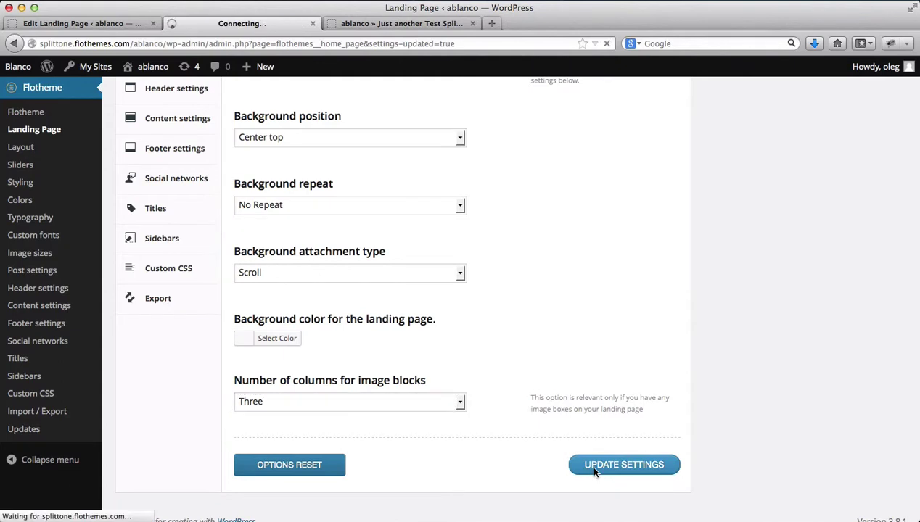
Reload the live site, follow the Facebook icon's link to test it, then close that page
left_click(362, 21)
key("super+r")
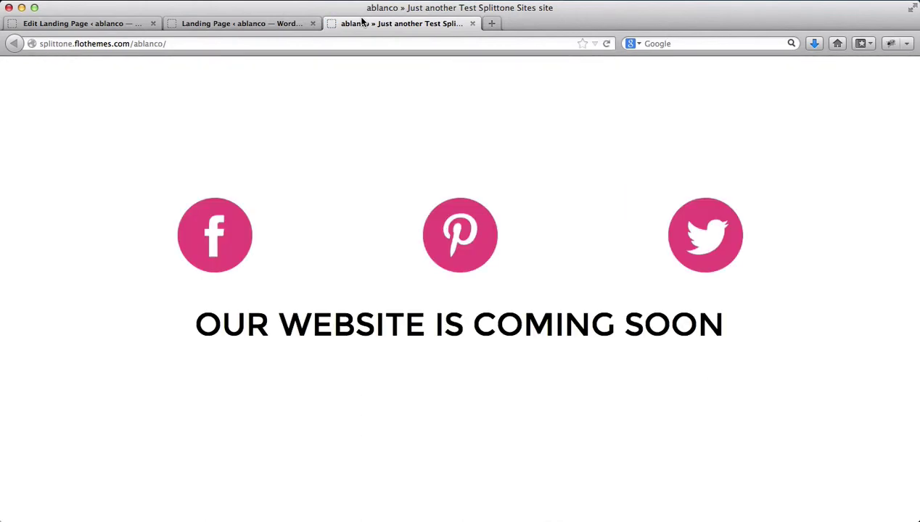
left_click(208, 232)
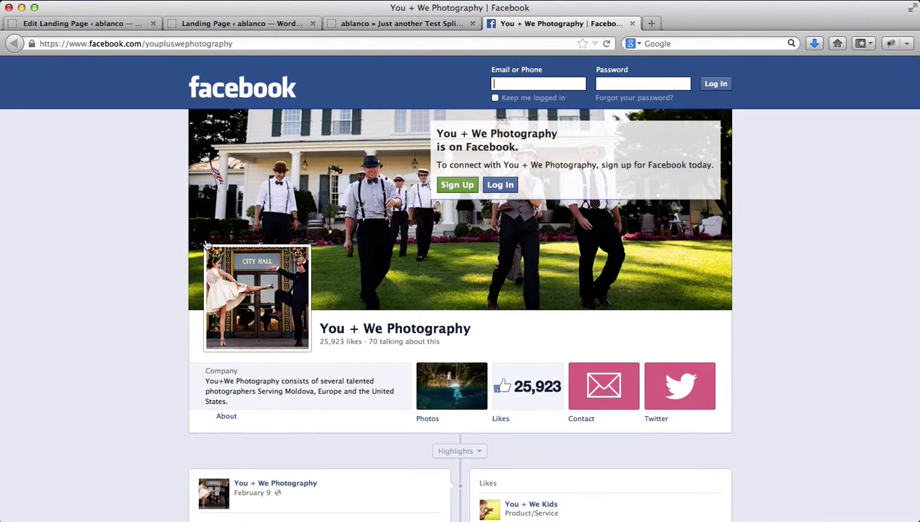
key("super+w")
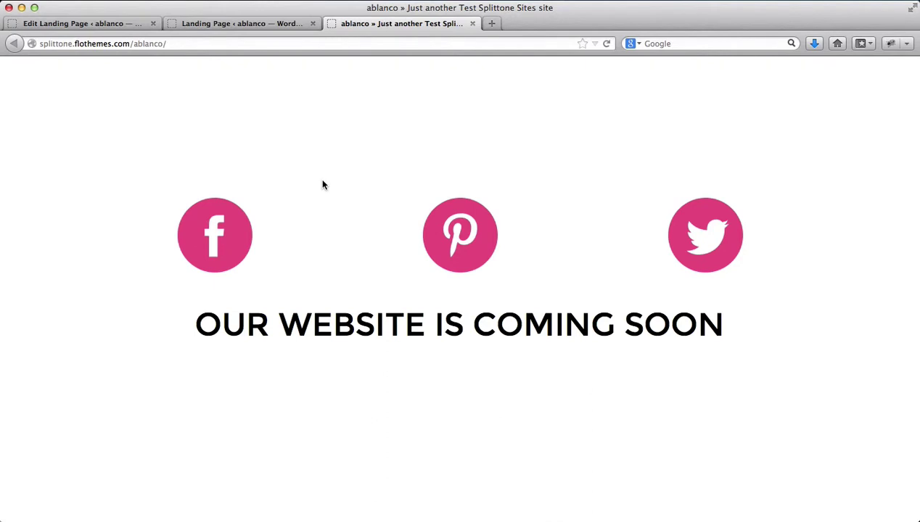
Give the Facebook image box the title 'Facebook'
key("ctrl+Tab")
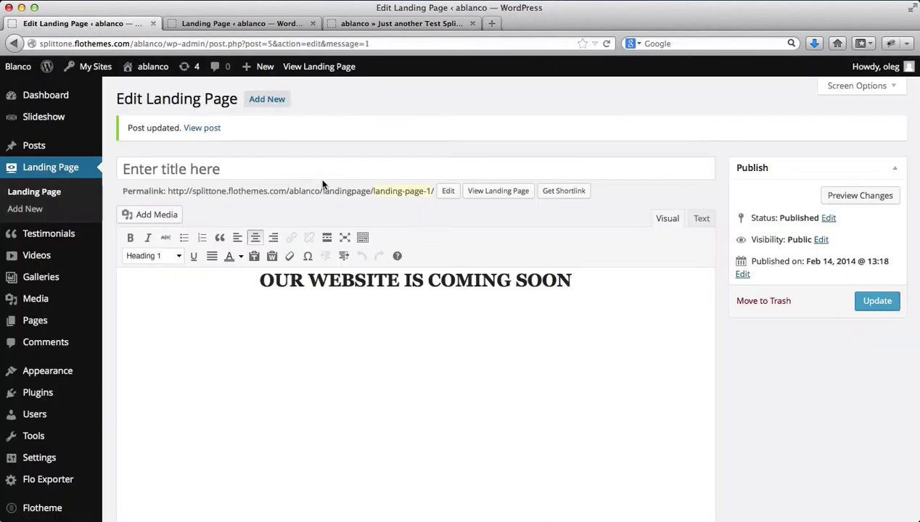
scroll(274, 326, "down", 8)
scroll(274, 326, "down", 6)
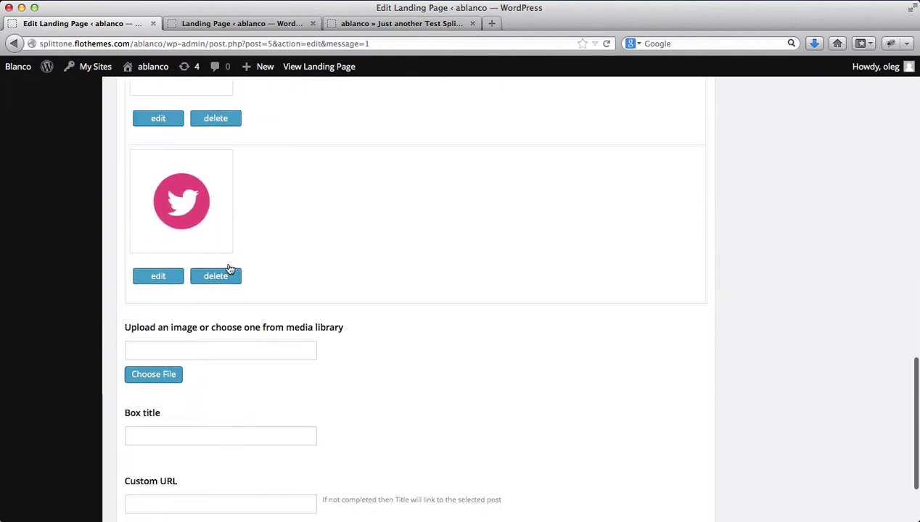
scroll(204, 262, "up", 4)
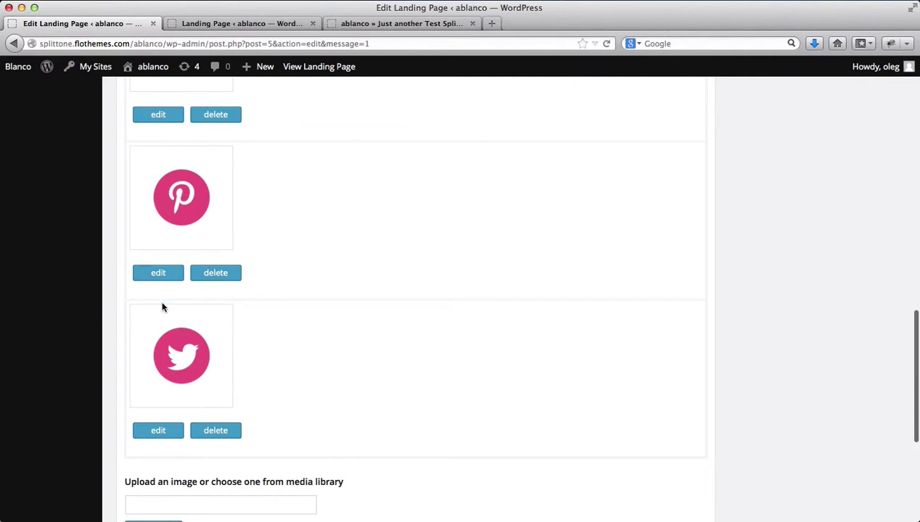
scroll(222, 359, "up", 6)
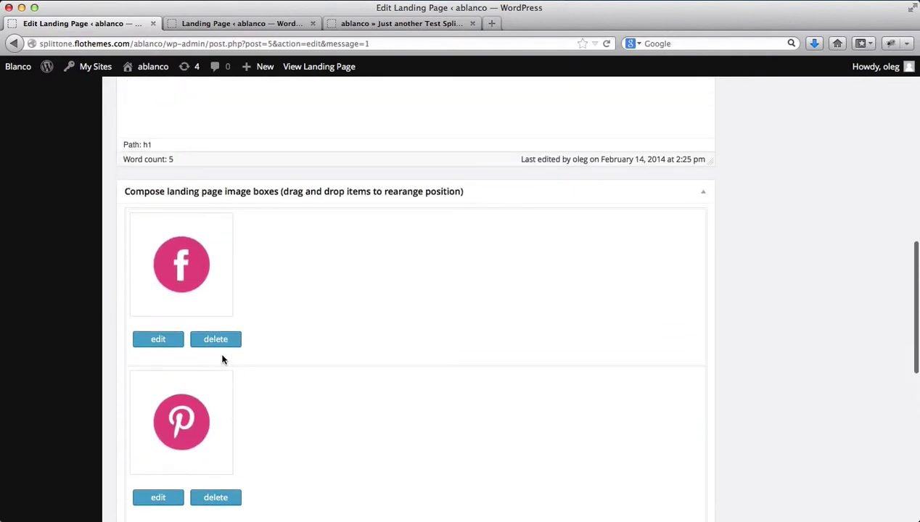
left_click(152, 342)
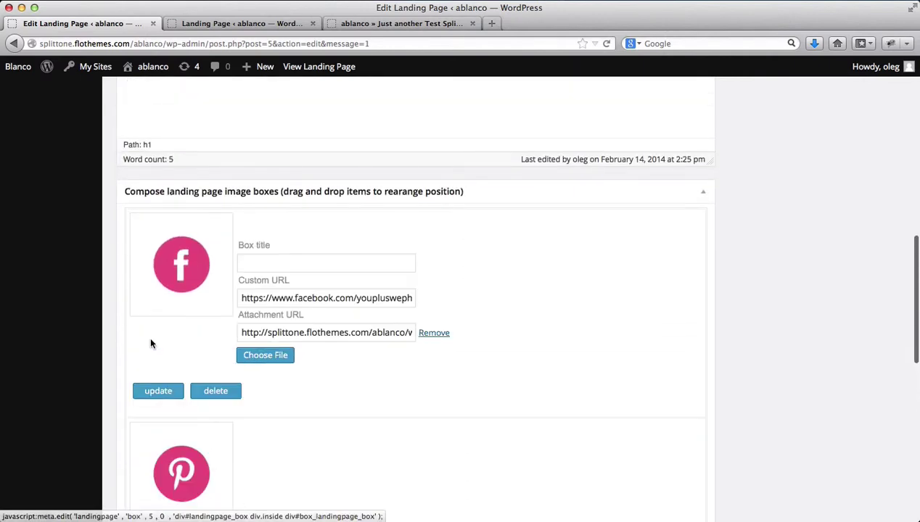
left_click(273, 267)
type("Fa")
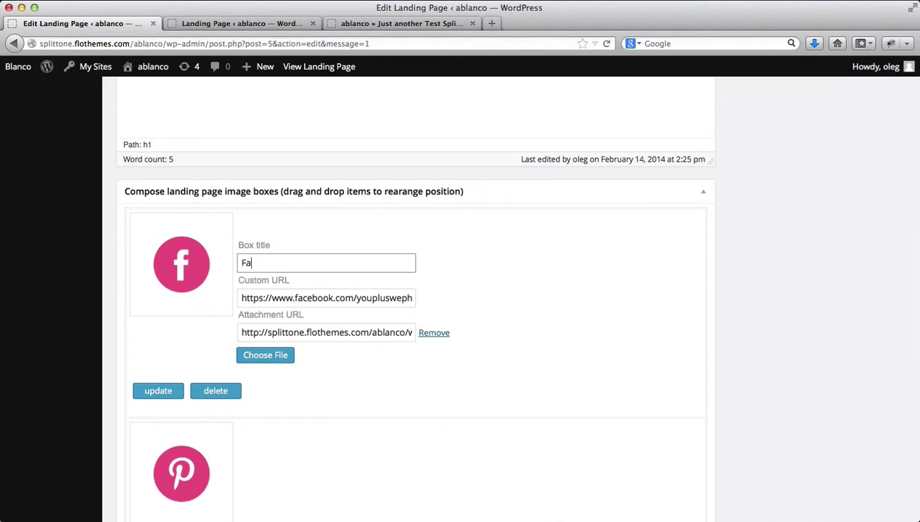
type("vebook")
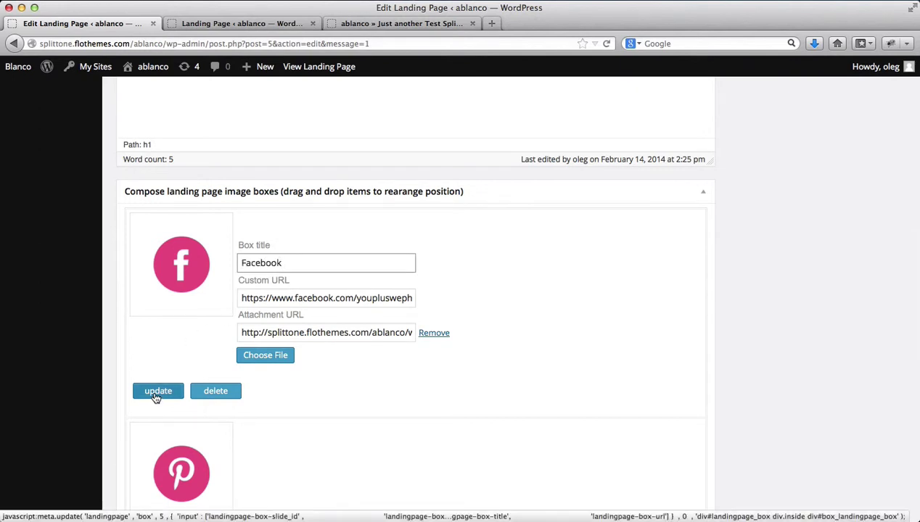
left_click(156, 393)
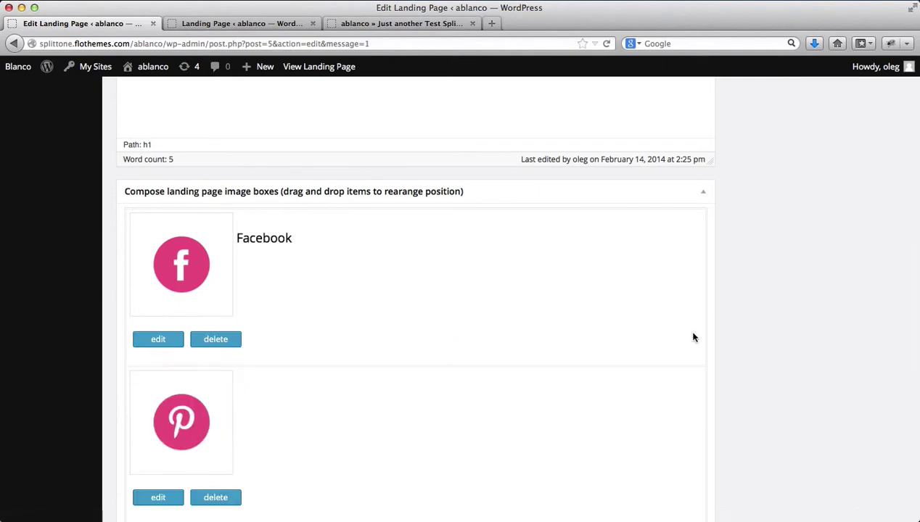
Update the landing page and reload the live site to see the titled box
scroll(693, 337, "up", 15)
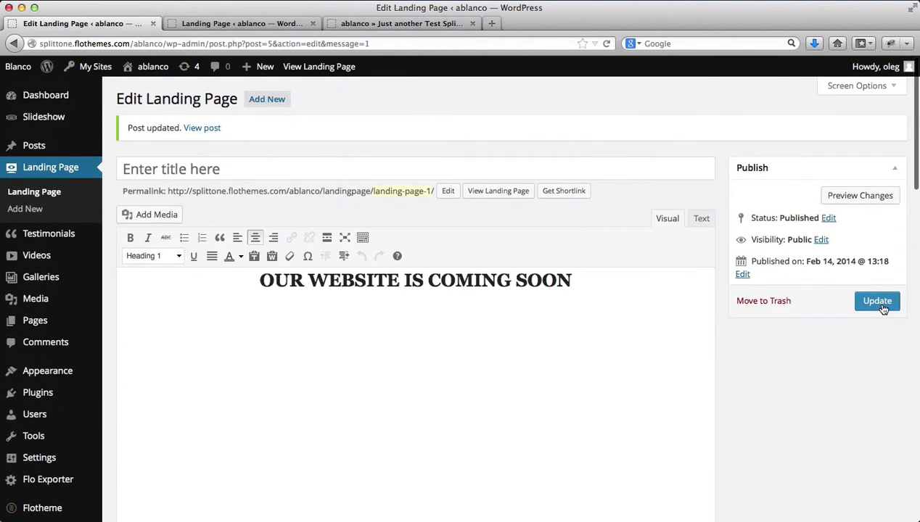
left_click(877, 301)
key("super+3")
key("super+r")
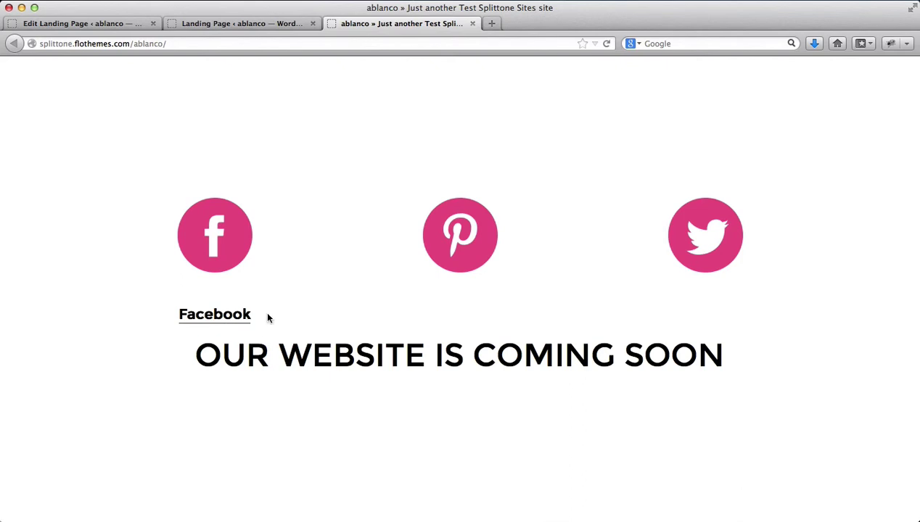
Delete the 'Facebook' title from the Facebook image box
key("super+1")
scroll(196, 323, "down", 6)
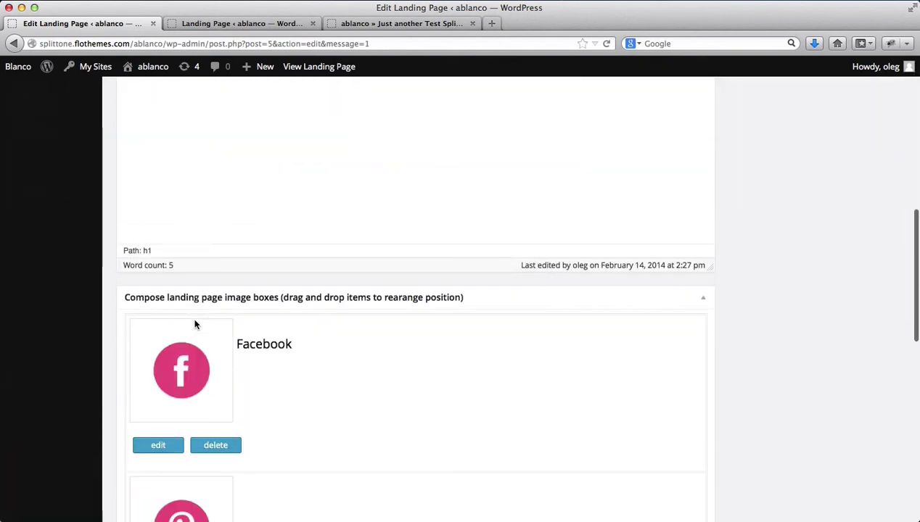
left_click(156, 374)
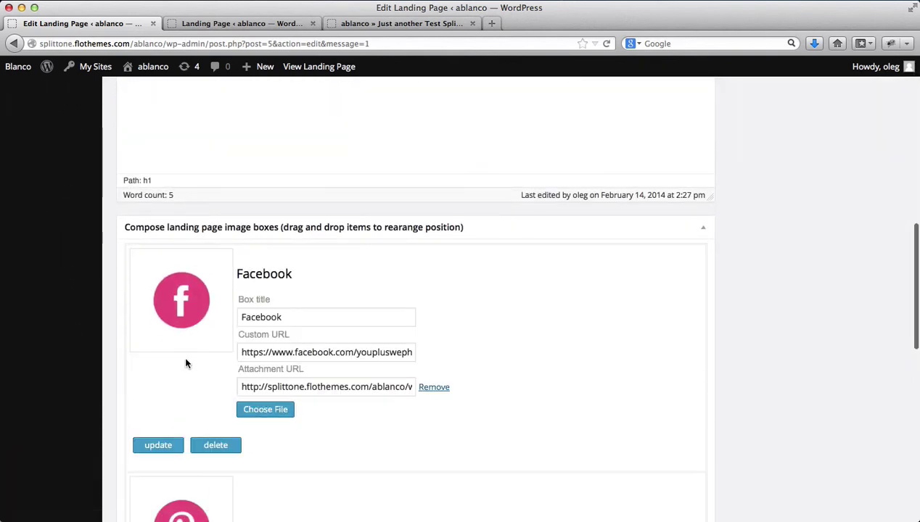
left_click(332, 315)
double_click(332, 315)
key("BackSpace")
left_click(151, 448)
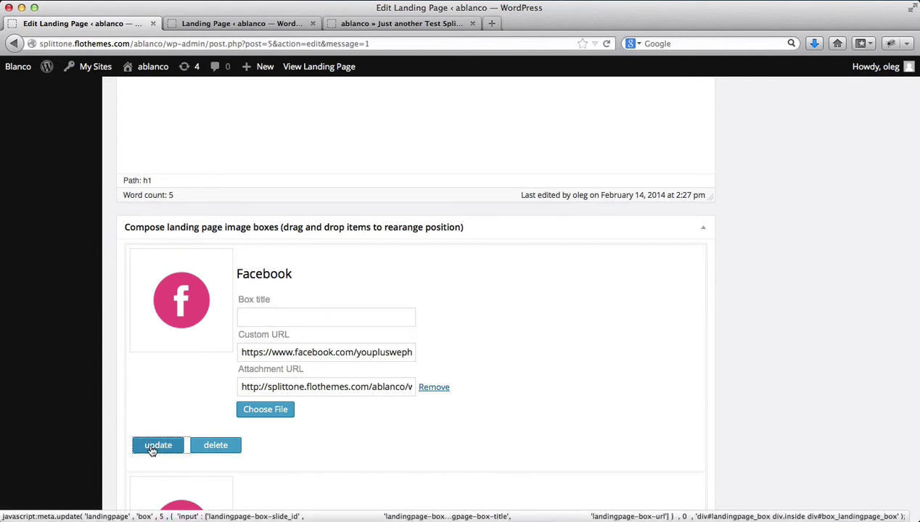
Update the landing page and reload the live site to check the untitled icons
scroll(566, 298, "up", 10)
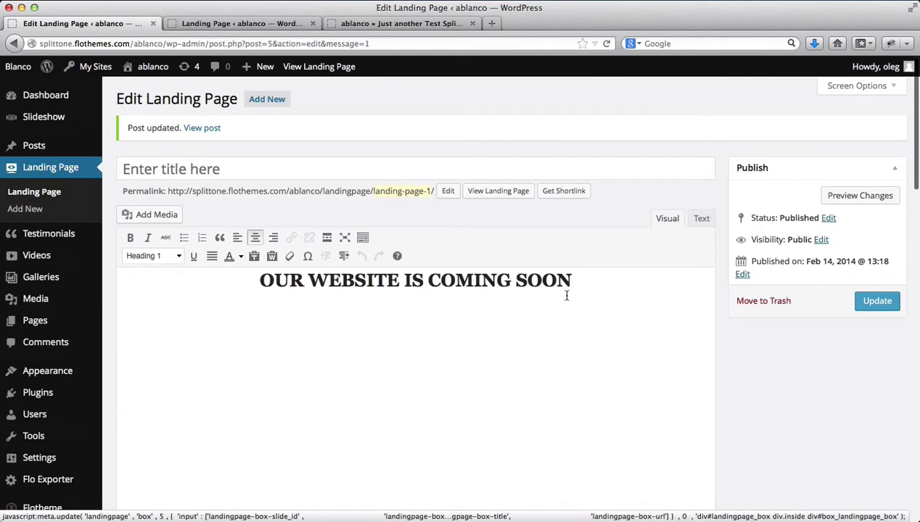
left_click(859, 299)
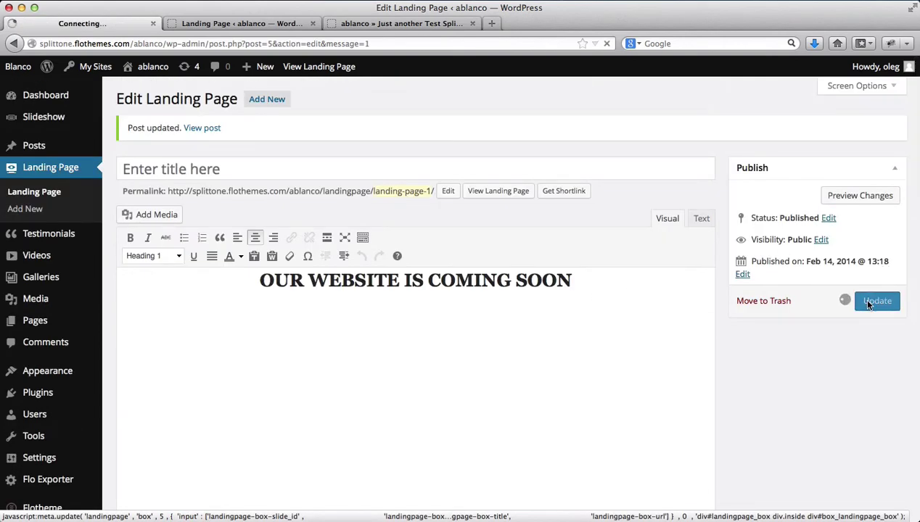
key("ctrl+shift+Tab")
key("super+r")
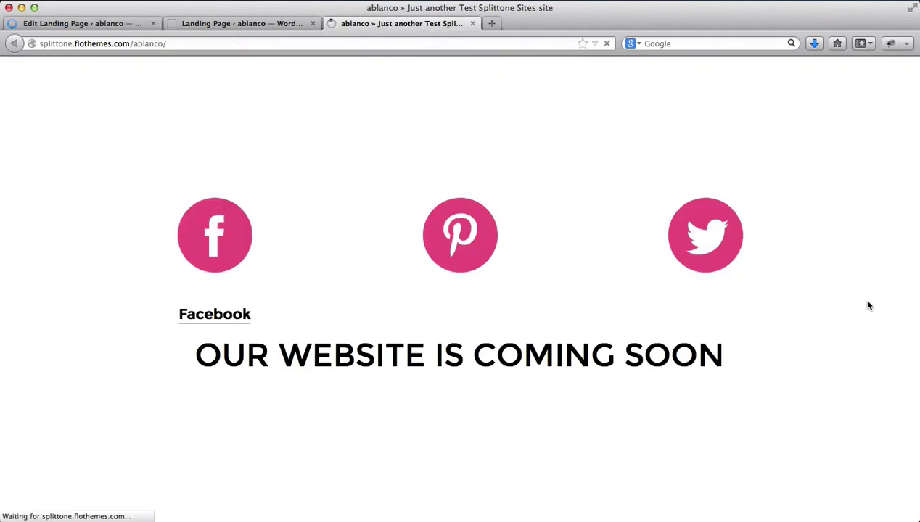